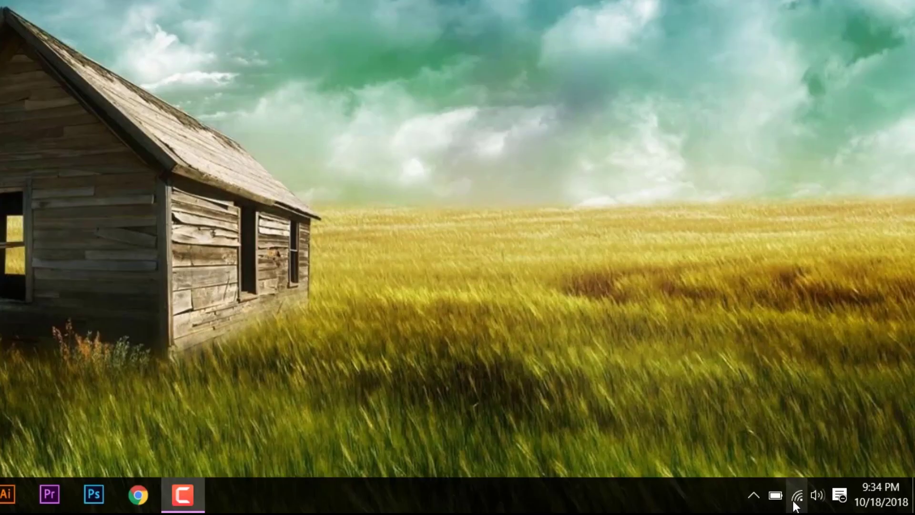
# Step: From the tray network icon, open Network and Sharing Center and its Change advanced sharing settings page
pyautogui.moveTo(834, 506)
pyautogui.rightClick(793, 500)
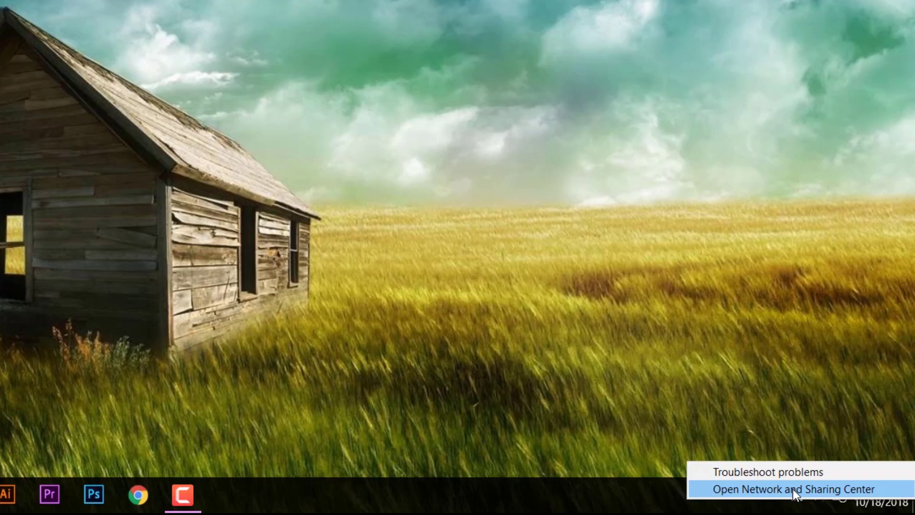
pyautogui.click(794, 489)
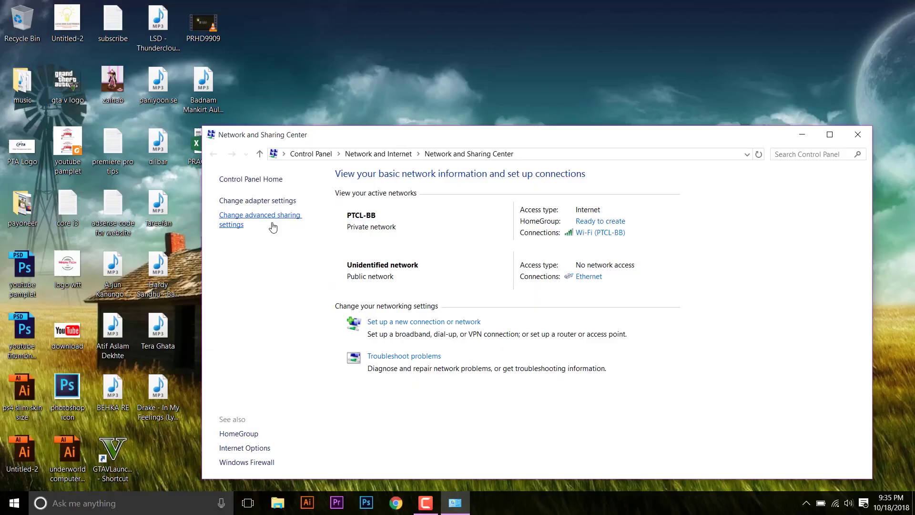
pyautogui.click(181, 212)
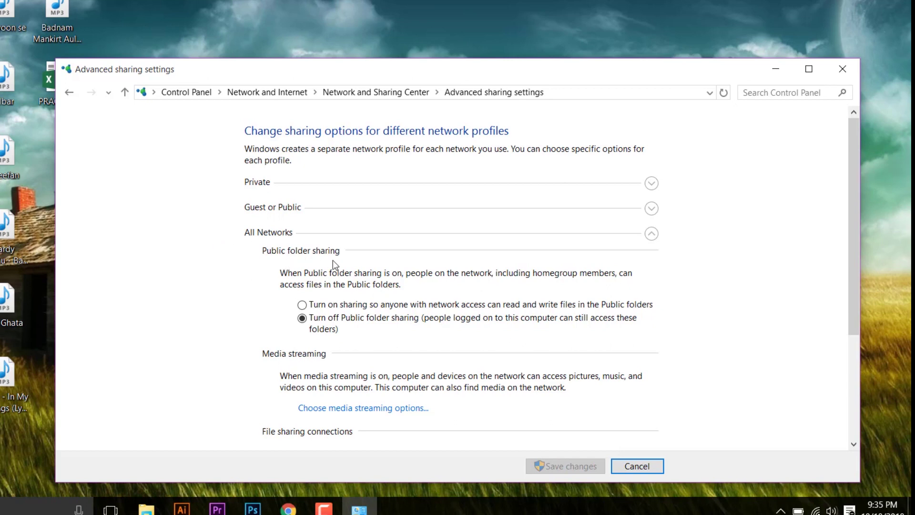
# Step: Under All Networks, select Turn on sharing and Turn off password protected sharing, then save
pyautogui.click(312, 308)
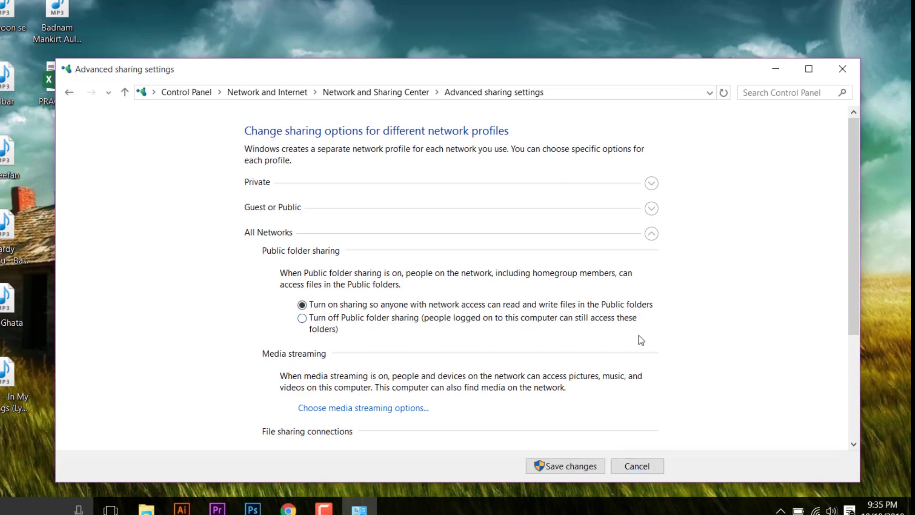
pyautogui.scroll(-3, 711, 330)
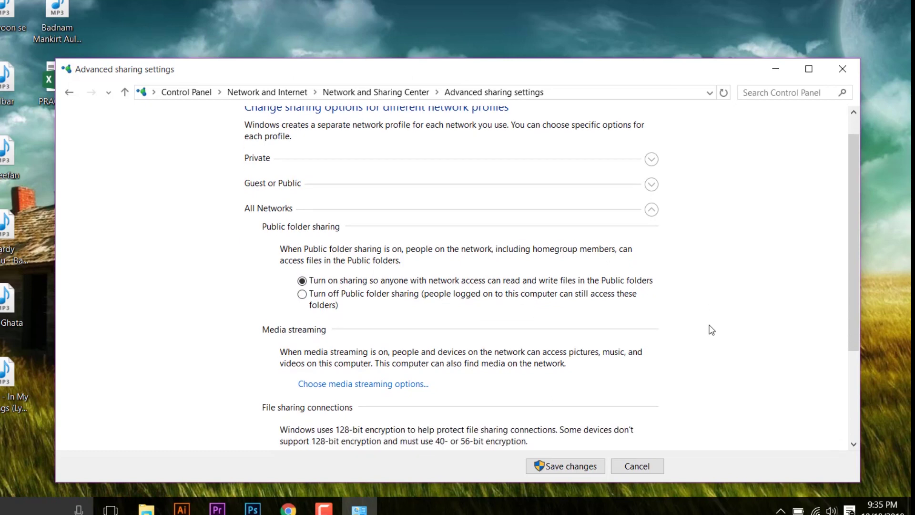
pyautogui.scroll(-3, 711, 330)
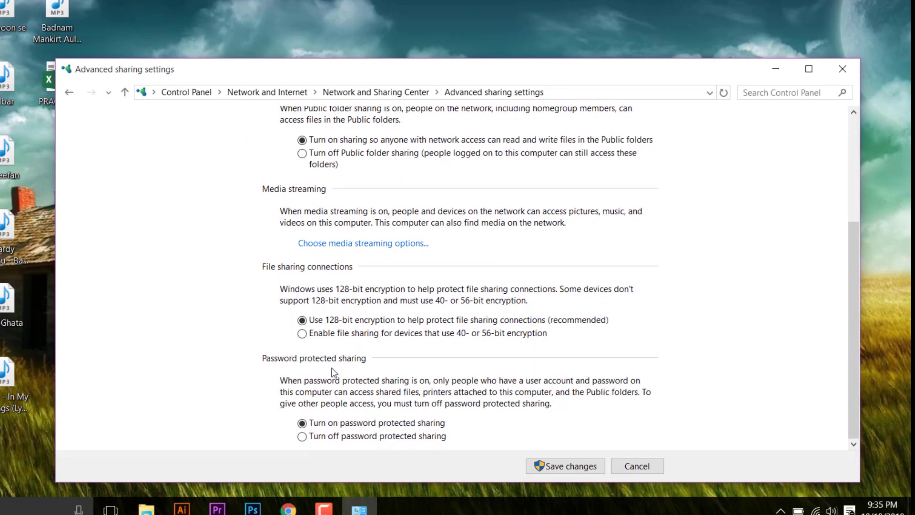
pyautogui.click(322, 443)
pyautogui.click(579, 468)
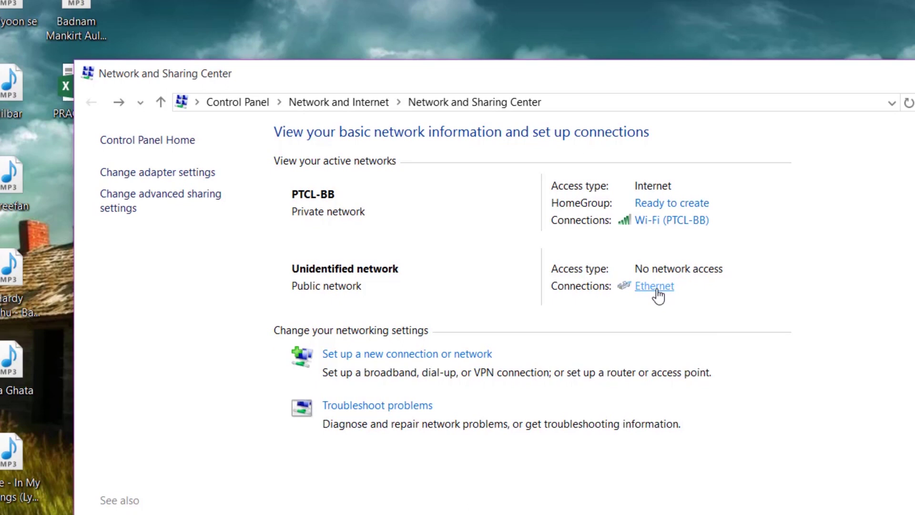
# Step: Open the Ethernet connection's Properties and its Internet Protocol Version 4 (TCP/IPv4) settings
pyautogui.click(656, 289)
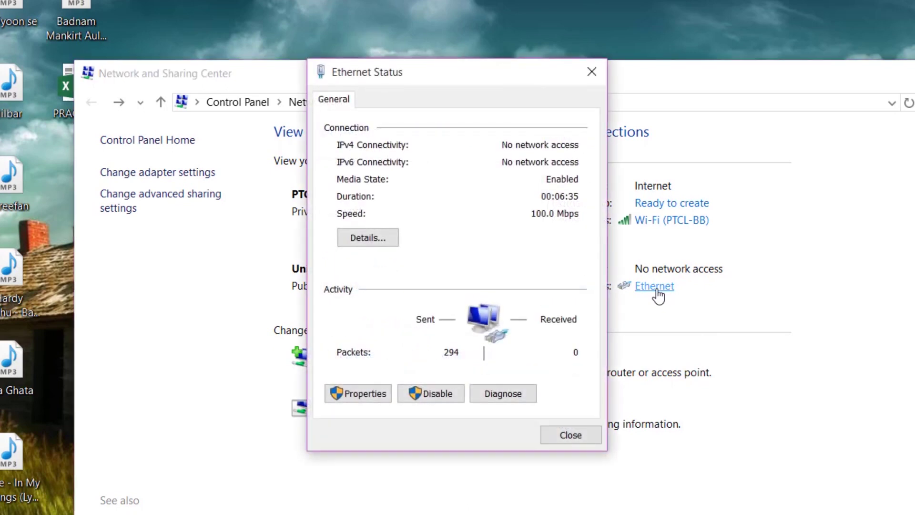
pyautogui.click(359, 396)
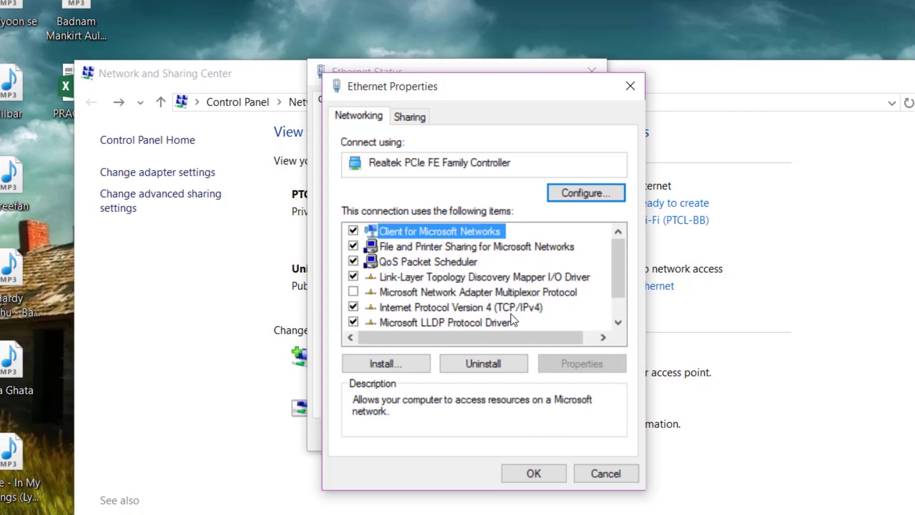
pyautogui.click(358, 305)
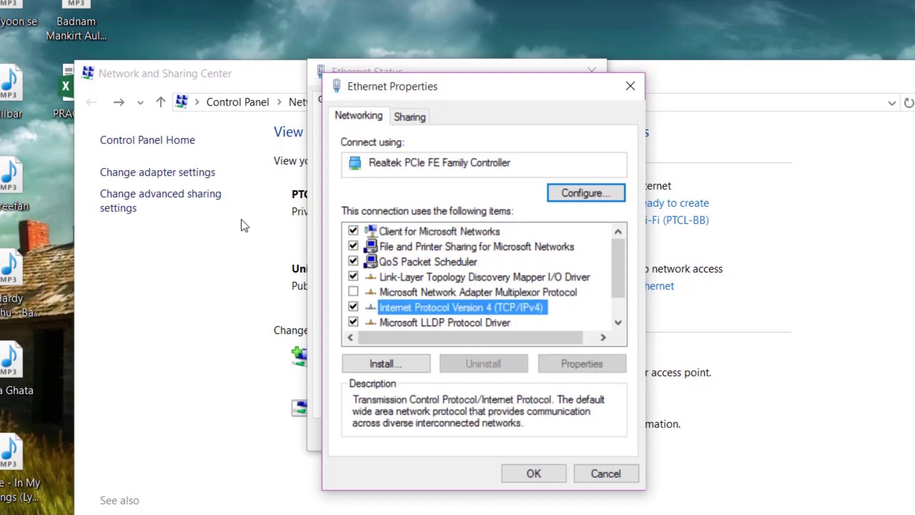
pyautogui.doubleClick(436, 307)
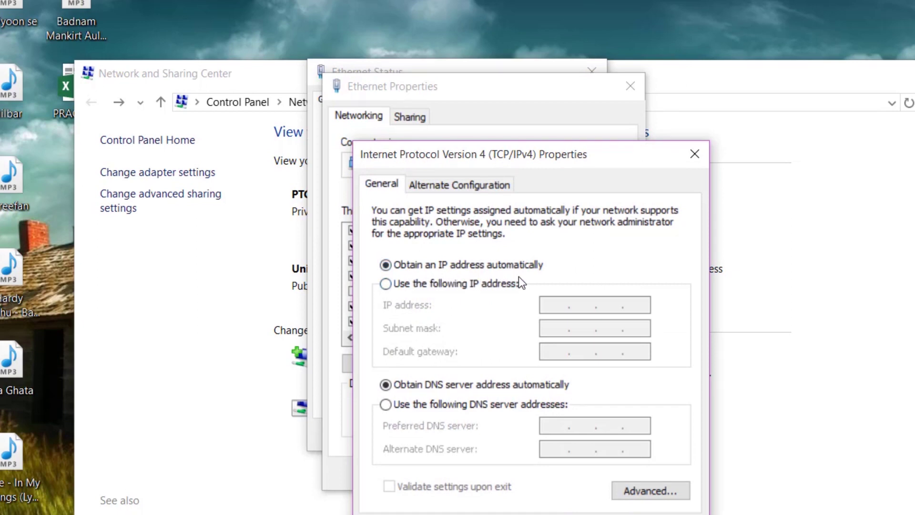
# Step: Switch to a fixed address: IP 192.168.1.1 with subnet mask 255.255.255.0
pyautogui.click(403, 287)
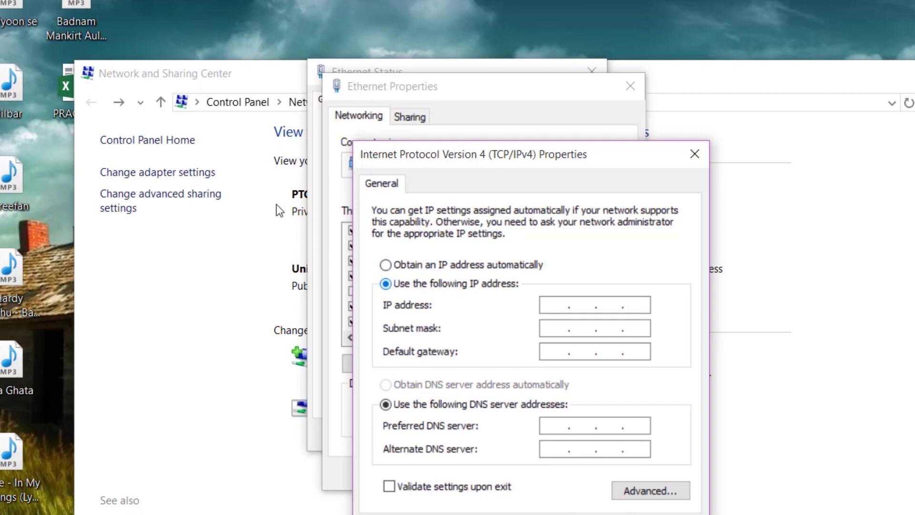
pyautogui.click(565, 307)
pyautogui.write('192 . 168 . 11 .')
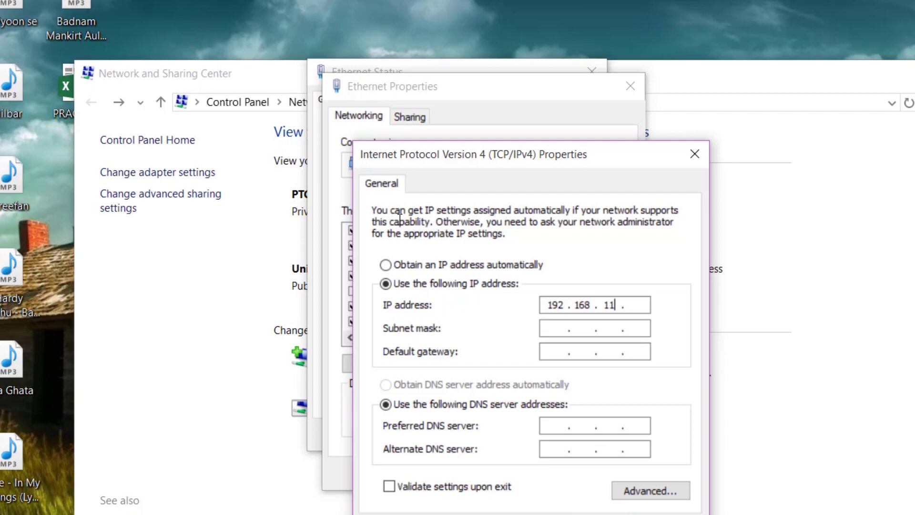
pyautogui.press('BackSpace')
pyautogui.write('1')
pyautogui.click(554, 328)
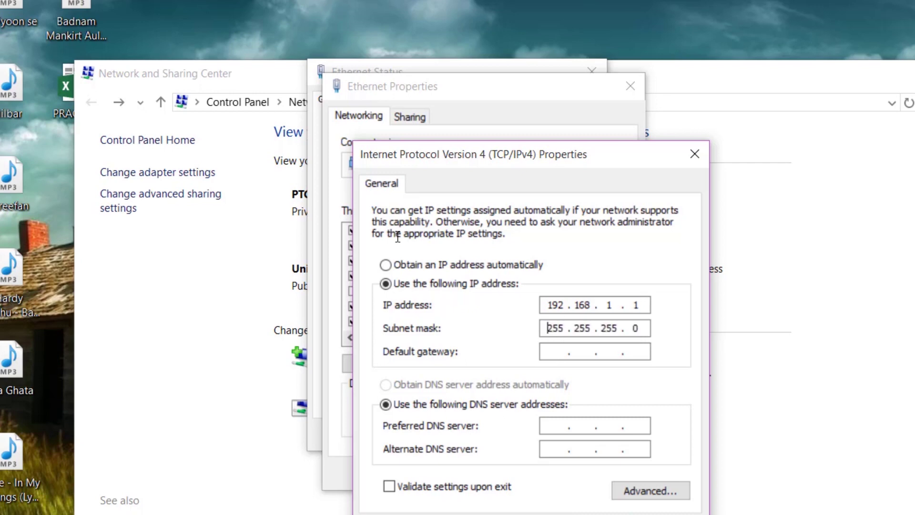
# Step: Set gateway 192.168.1.2 and DNS 8.8.8.8, then confirm and close the Ethernet windows
pyautogui.click(557, 351)
pyautogui.write('192 . 168 . 1 . 2')
pyautogui.click(566, 427)
pyautogui.write('8 . 8 . 8 . 8')
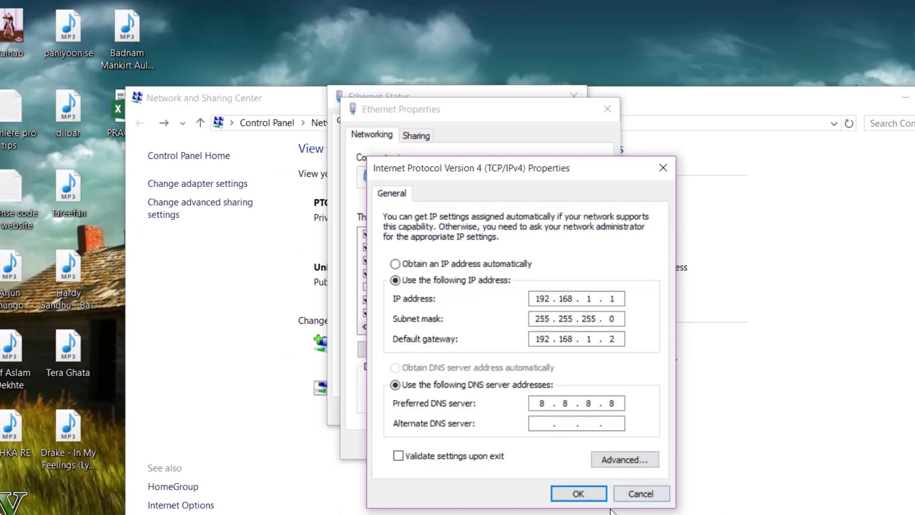
pyautogui.click(578, 494)
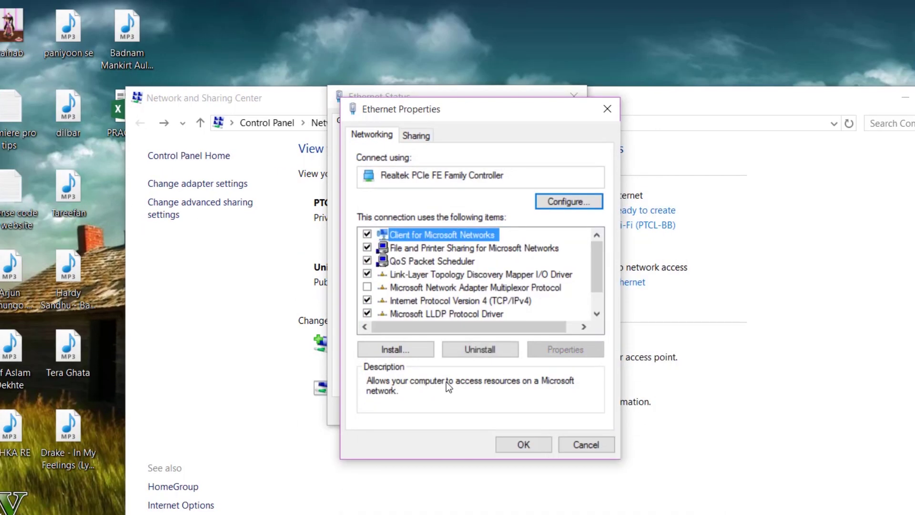
pyautogui.click(523, 444)
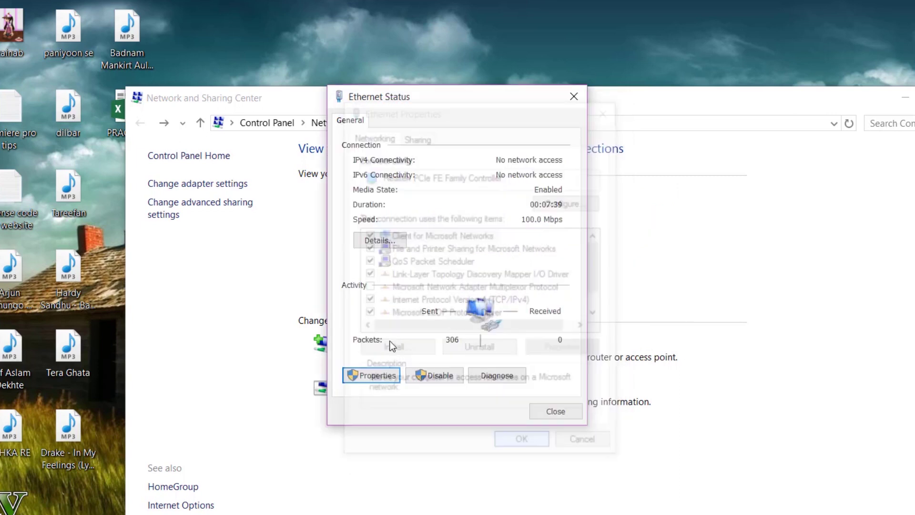
pyautogui.click(547, 414)
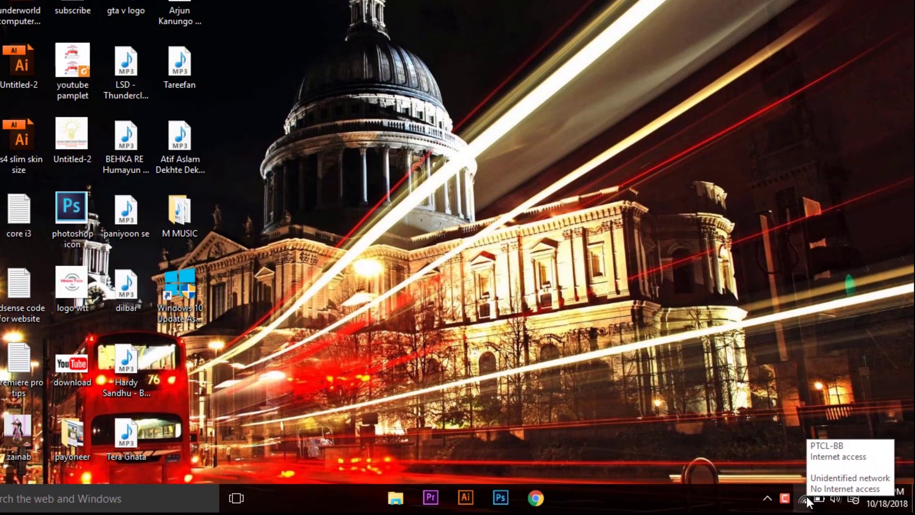
# Step: On the second laptop, open Change advanced sharing settings via the tray network icon and Network and Sharing Center
pyautogui.rightClick(808, 501)
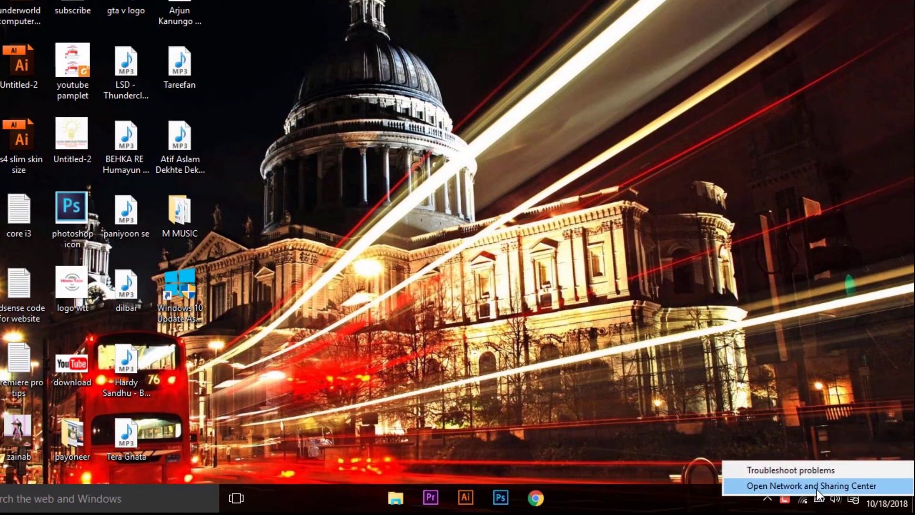
pyautogui.click(817, 489)
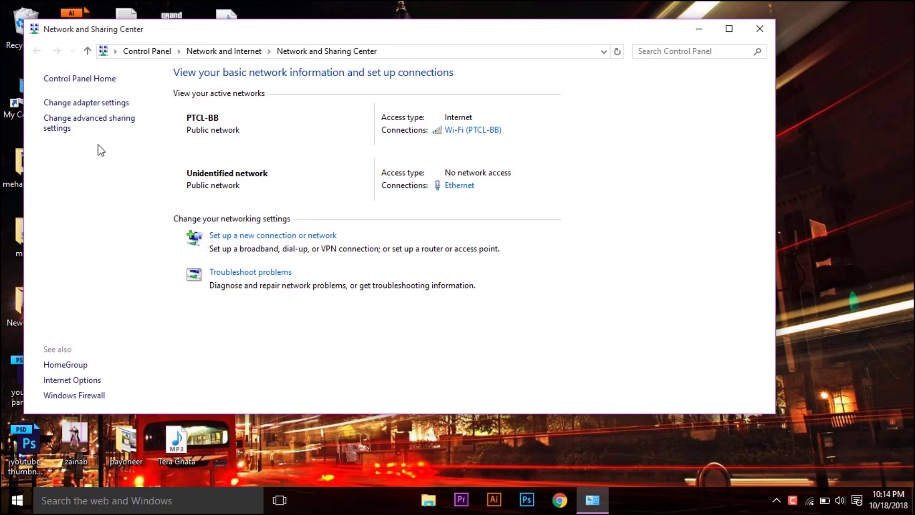
pyautogui.click(90, 129)
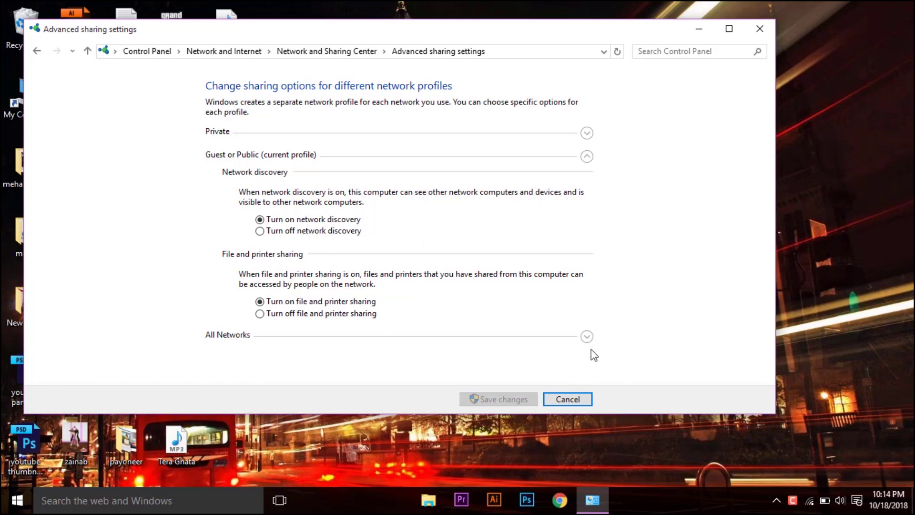
# Step: Expand All Networks, select Turn on sharing and Turn off password protected sharing, and save
pyautogui.click(587, 338)
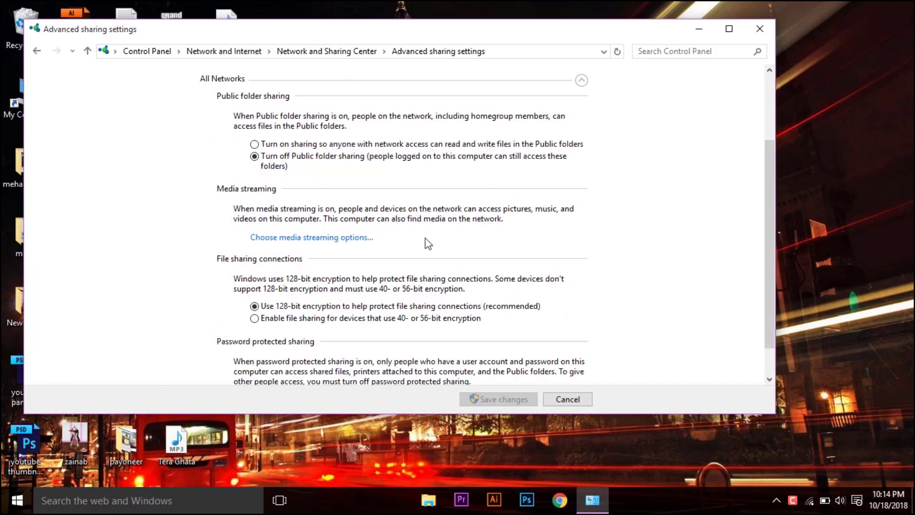
pyautogui.click(288, 146)
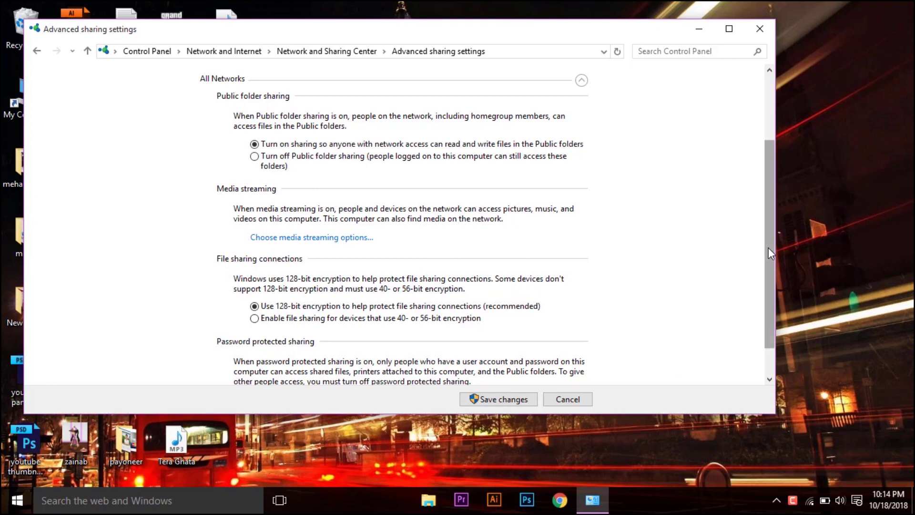
pyautogui.moveTo(768, 248); pyautogui.dragTo(767, 292)
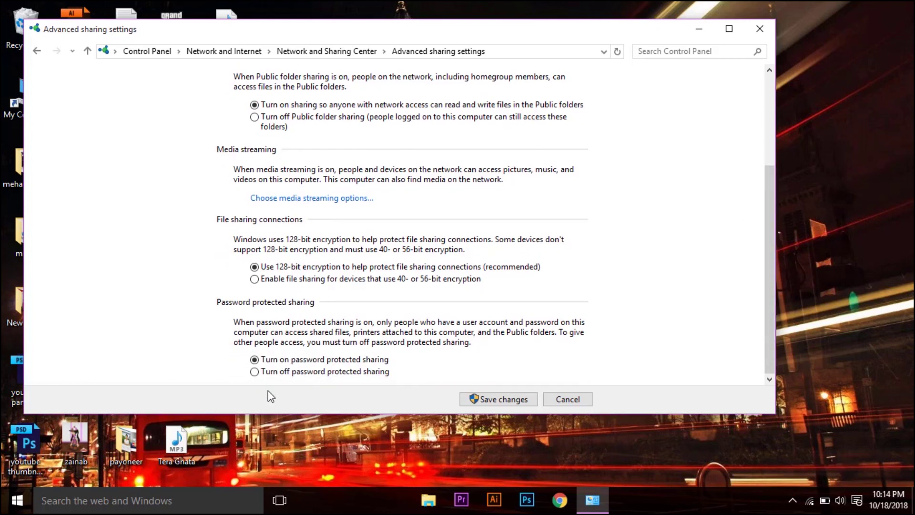
pyautogui.click(265, 374)
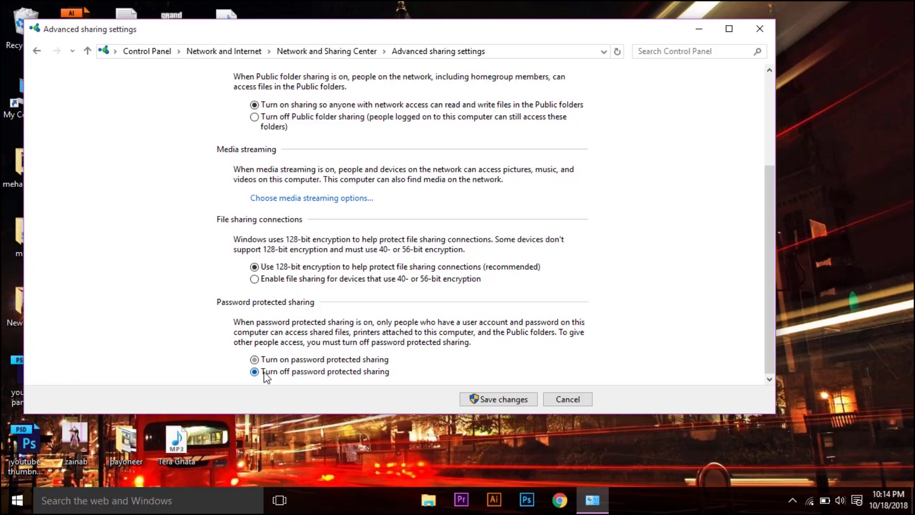
pyautogui.click(472, 400)
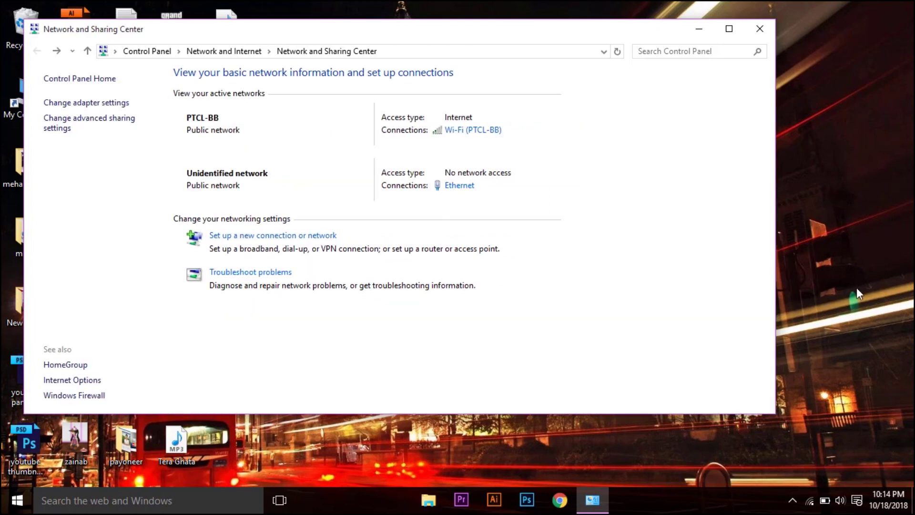
pyautogui.rightClick(848, 279)
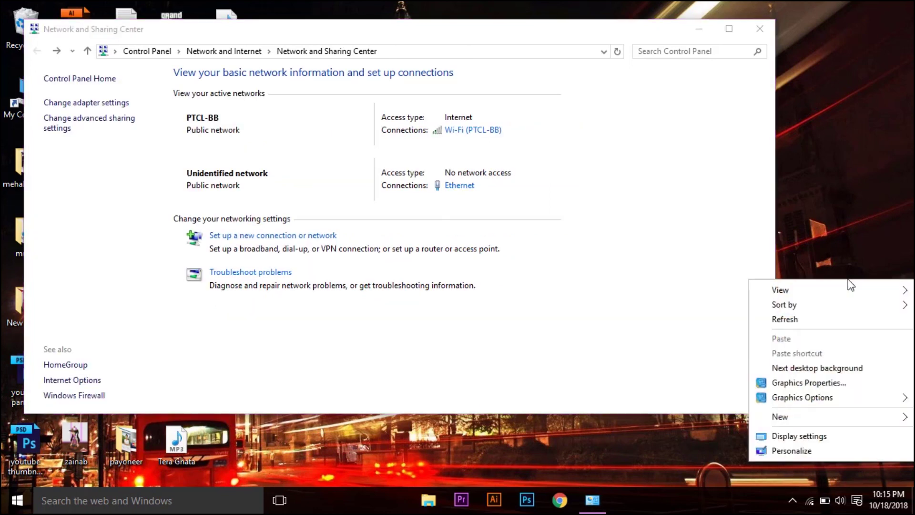
# Step: From Network and Sharing Center, open Ethernet's Properties and its Internet Protocol Version 4 (TCP/IPv4) dialog
pyautogui.click(835, 316)
pyautogui.click(658, 238)
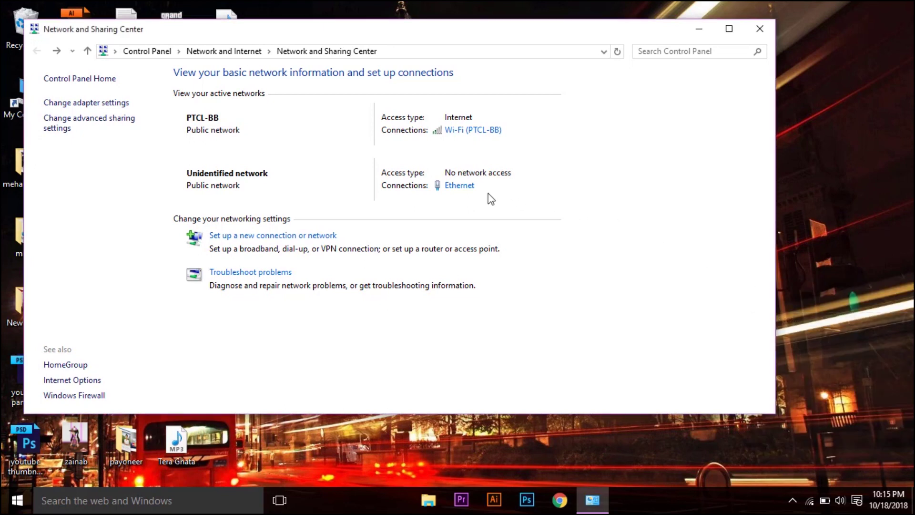
pyautogui.click(471, 187)
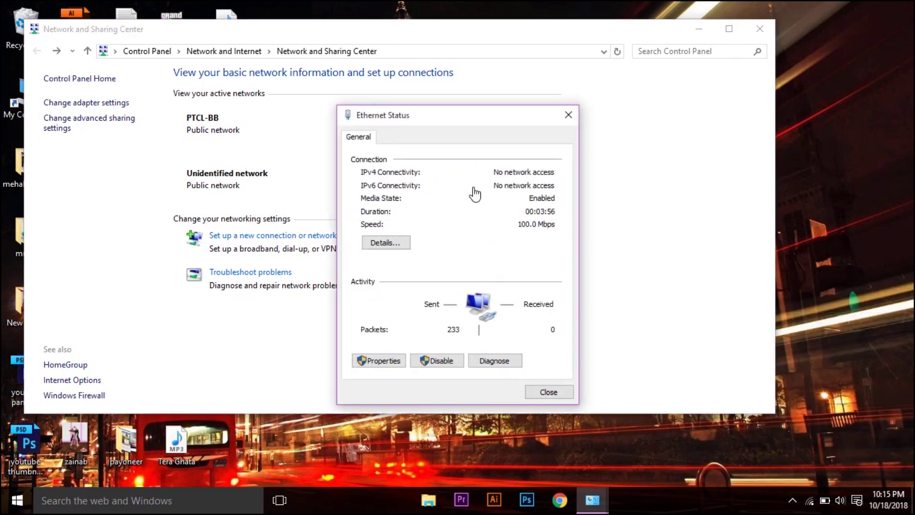
pyautogui.click(377, 363)
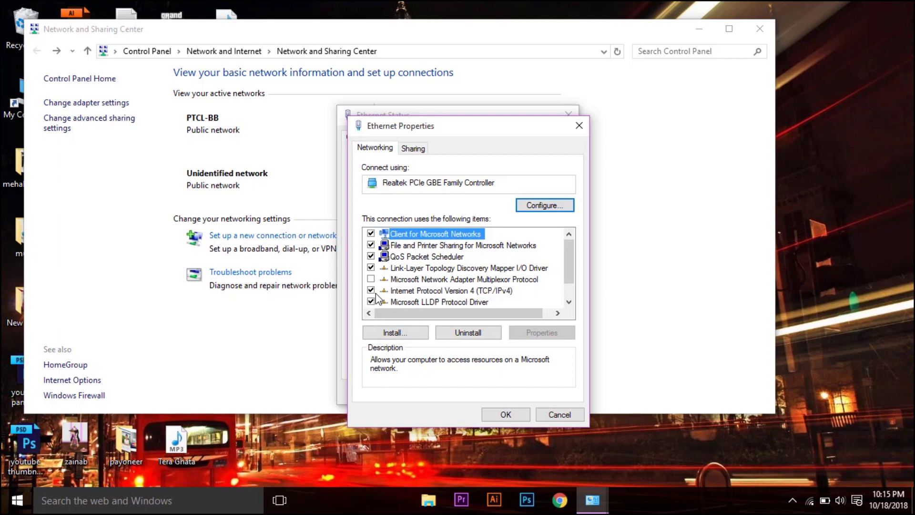
pyautogui.doubleClick(410, 291)
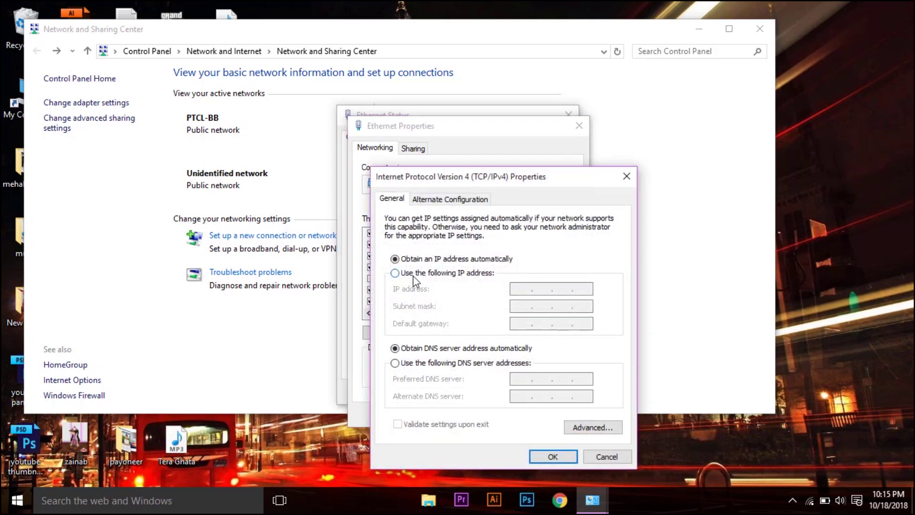
# Step: Enter static IP 192.168.1.2, mask 255.255.255.0, gateway 192.168.1.1 and DNS 8.8.8.8
pyautogui.click(413, 275)
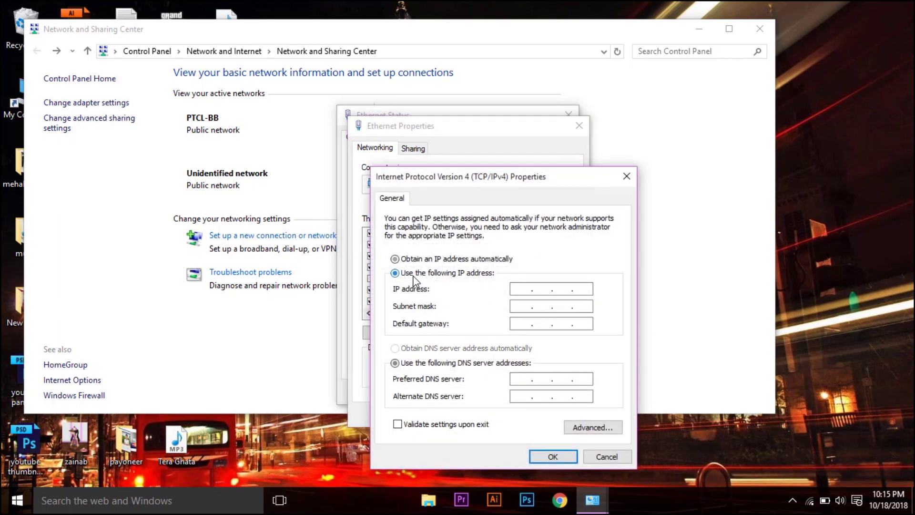
pyautogui.click(519, 289)
pyautogui.write('192 . 168 . 1 . 2')
pyautogui.click(517, 307)
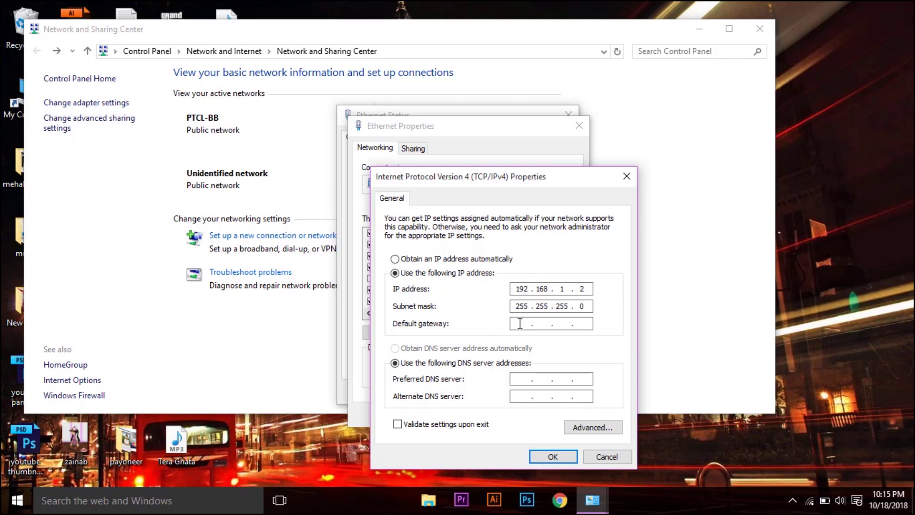
pyautogui.write('192 . 168 . 1 . 1')
pyautogui.click(528, 378)
pyautogui.write('8.8.8.8')
# Step: Confirm the IPv4 settings and close the Ethernet and Network and Sharing Center windows
pyautogui.click(556, 457)
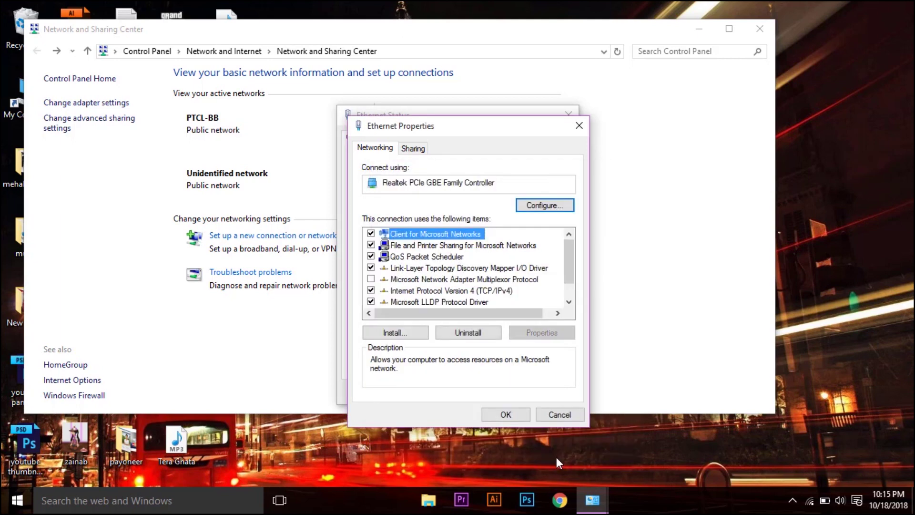
pyautogui.click(515, 418)
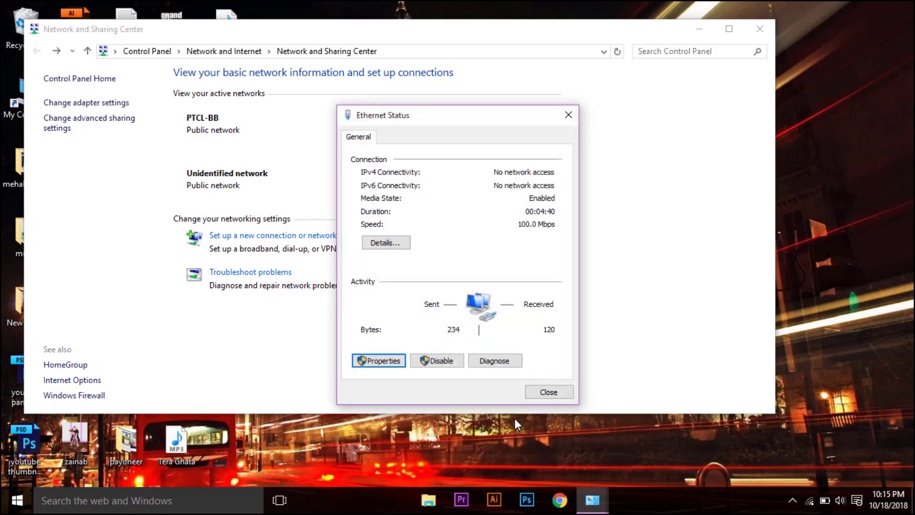
pyautogui.click(547, 394)
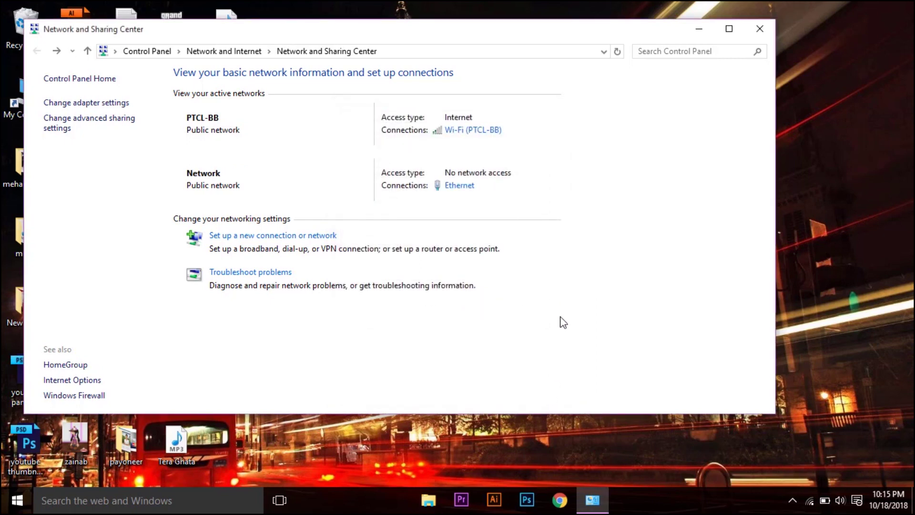
pyautogui.click(761, 28)
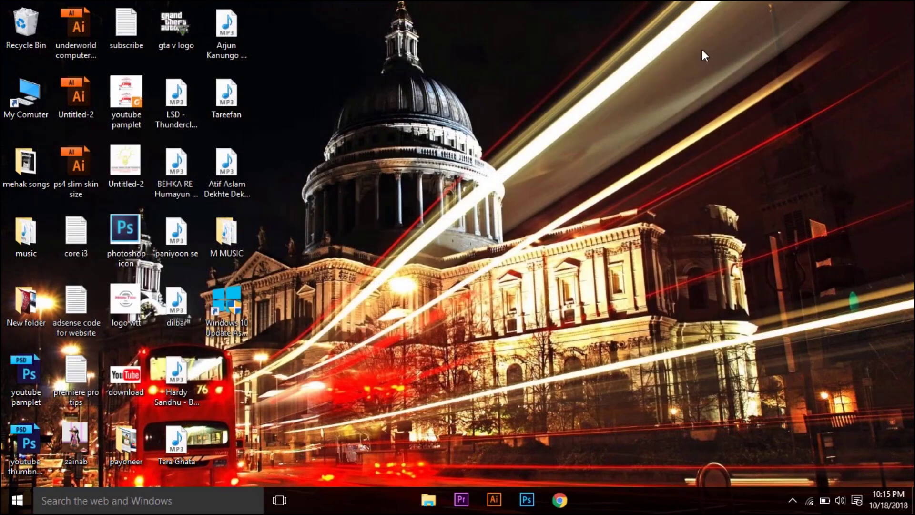
pyautogui.rightClick(535, 104)
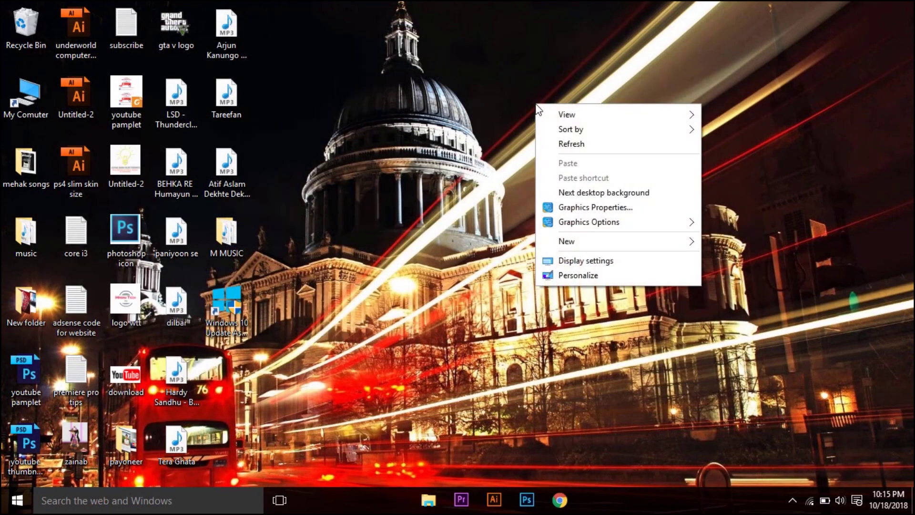
pyautogui.click(579, 141)
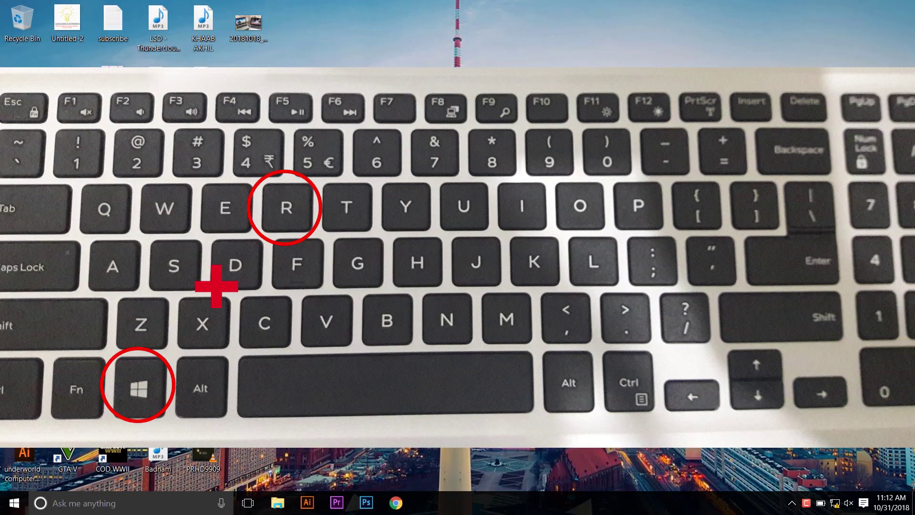
# Step: Run the network path \\192.168.1.2 from the Win+R Run box
pyautogui.press('super+r')
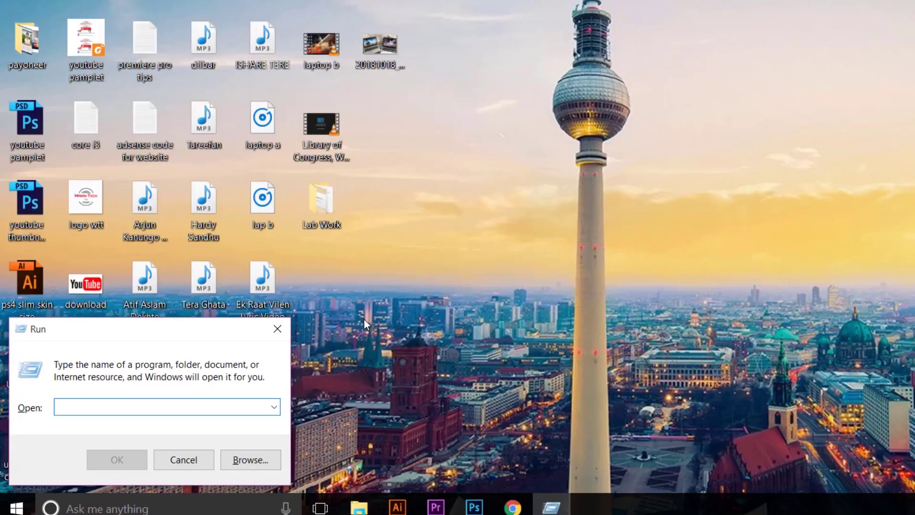
pyautogui.write('\\\\')
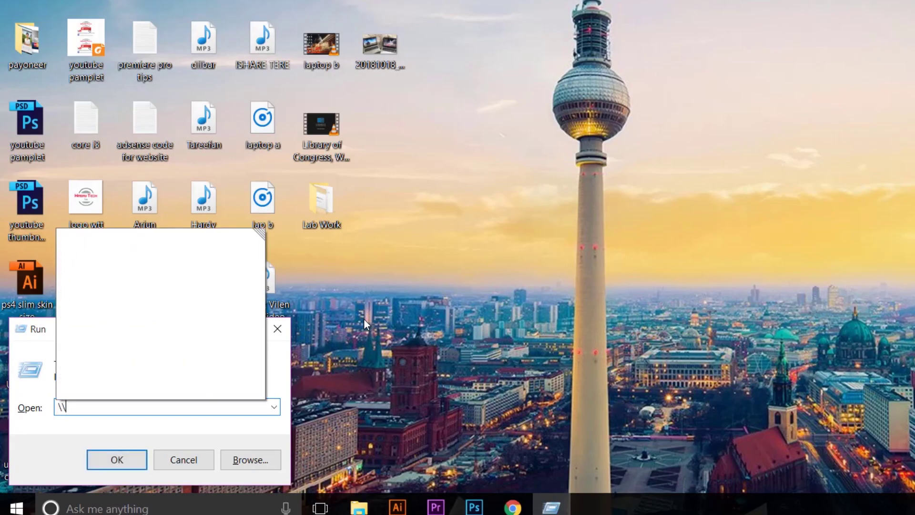
pyautogui.write('192.16')
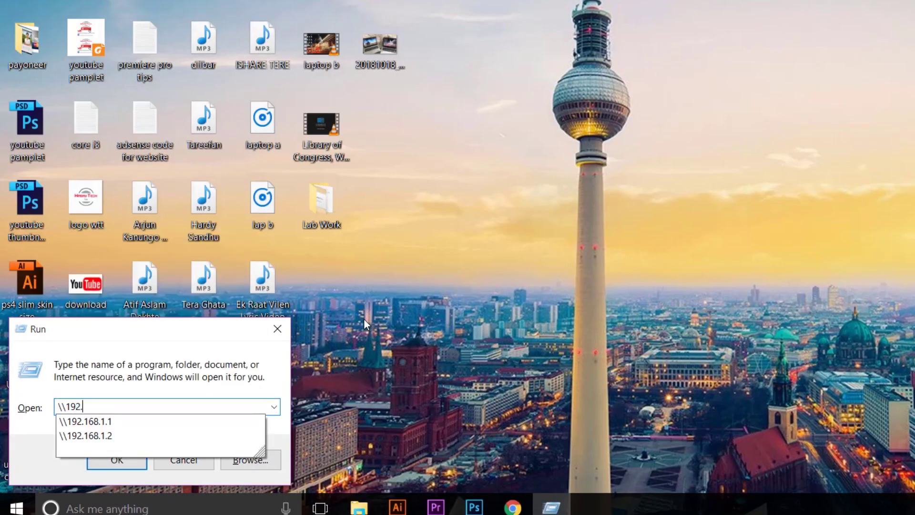
pyautogui.write('8.1.2')
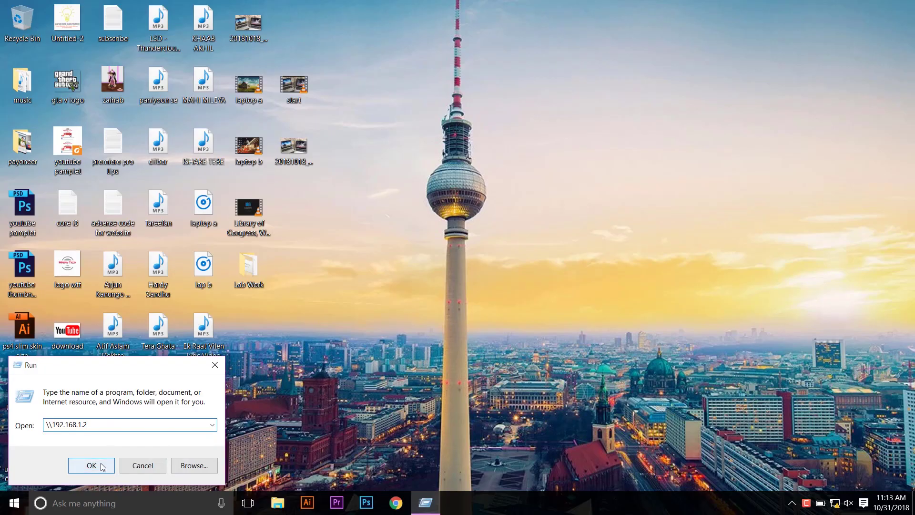
pyautogui.click(102, 466)
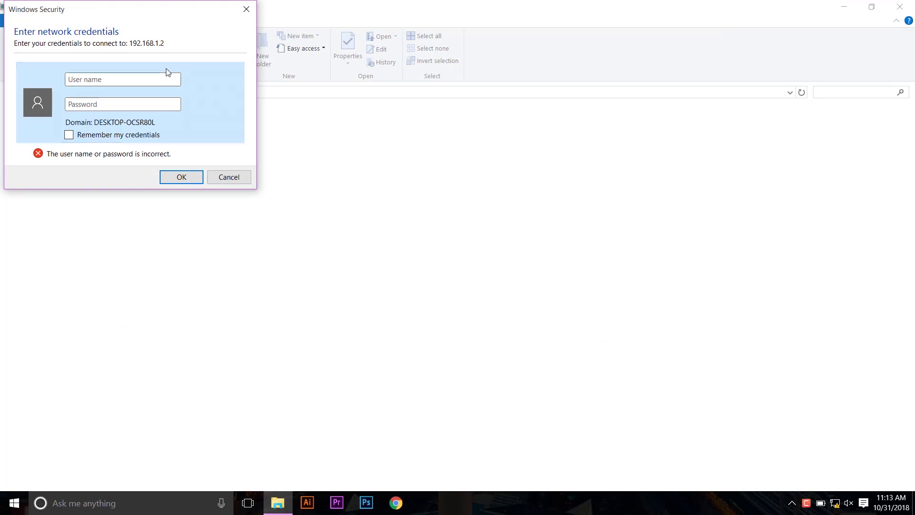
# Step: Sign in to 192.168.1.2 with the account's e-mail user name and password
pyautogui.click(137, 77)
pyautogui.write('h')
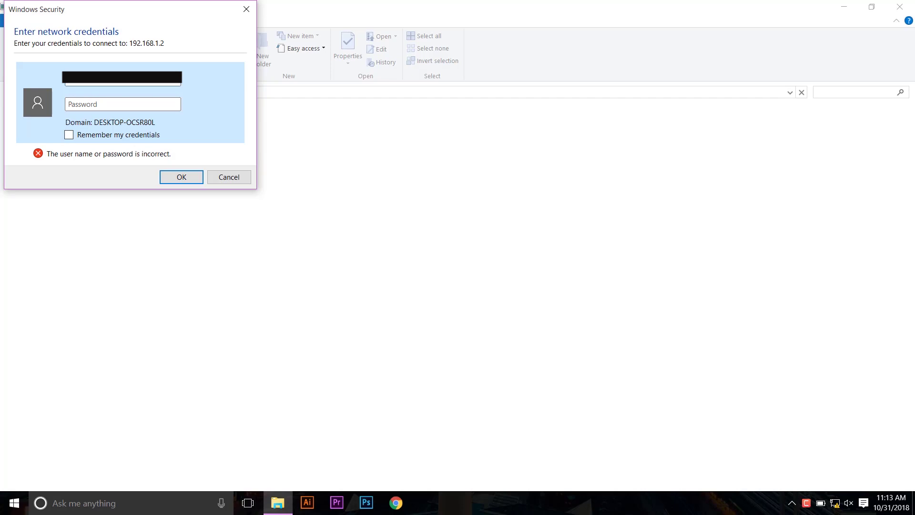
pyautogui.press('BackSpace')
pyautogui.write('outlook.com')
pyautogui.press('Tab')
pyautogui.click(167, 181)
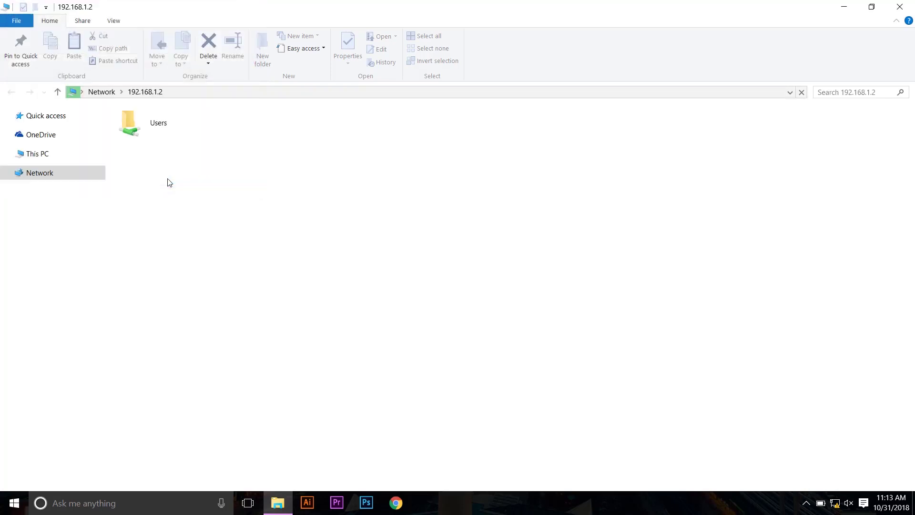
# Step: Browse the shared Users folder, return to the share list, and hide File Explorer
pyautogui.doubleClick(148, 120)
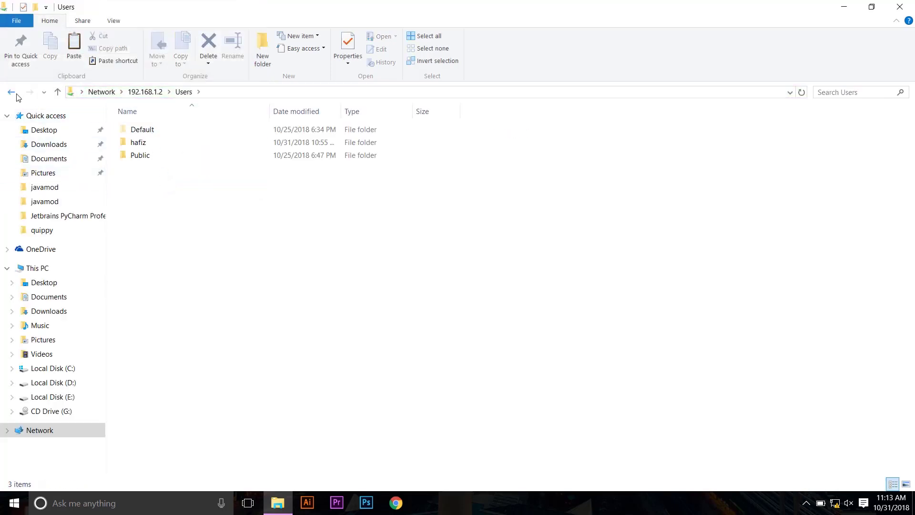
pyautogui.click(14, 93)
pyautogui.click(844, 7)
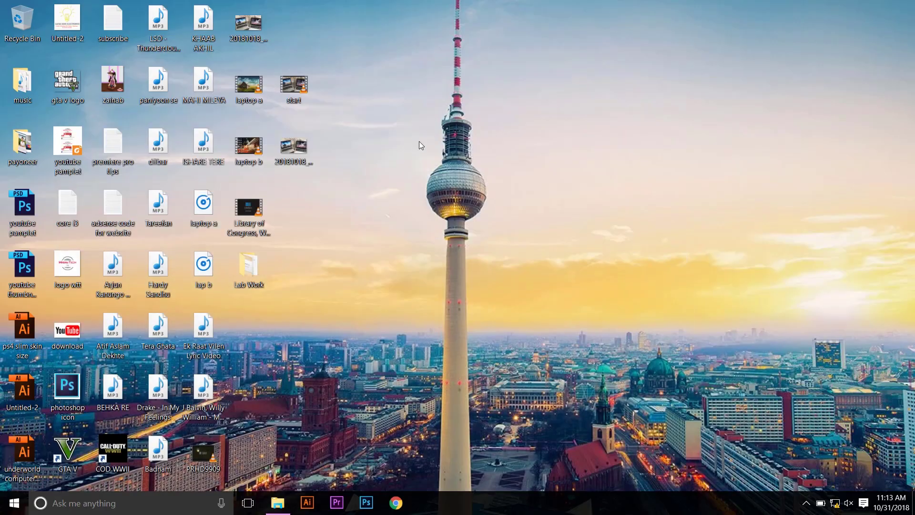
# Step: Share the desktop Lab Work folder with Everyone at Read permission through Specific people
pyautogui.click(251, 285)
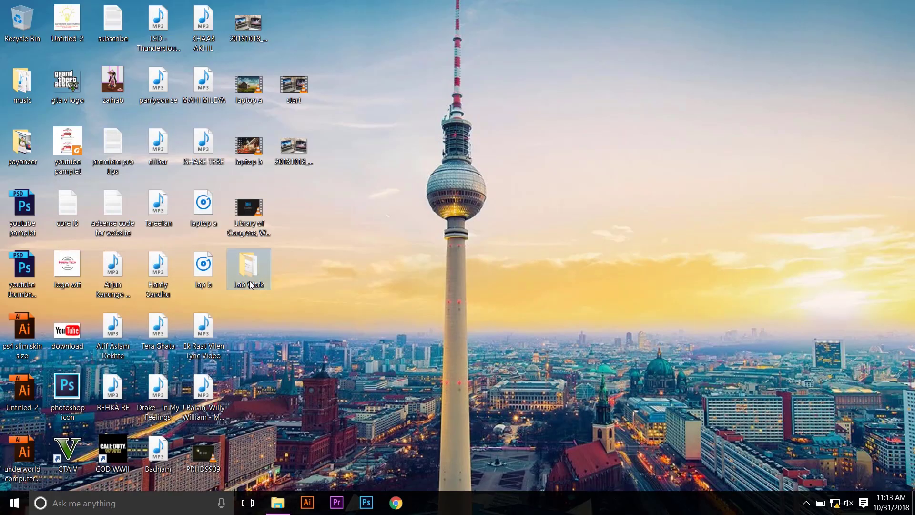
pyautogui.rightClick(250, 284)
pyautogui.moveTo(346, 236)
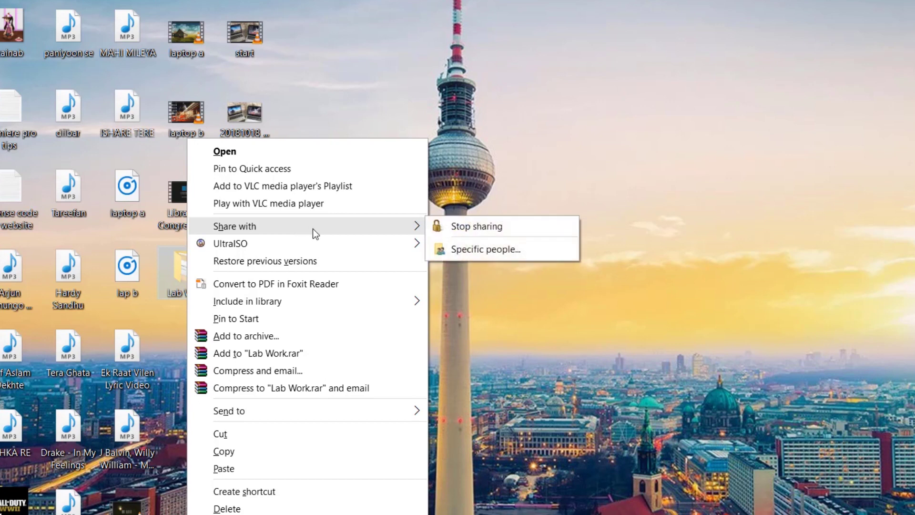
pyautogui.click(496, 249)
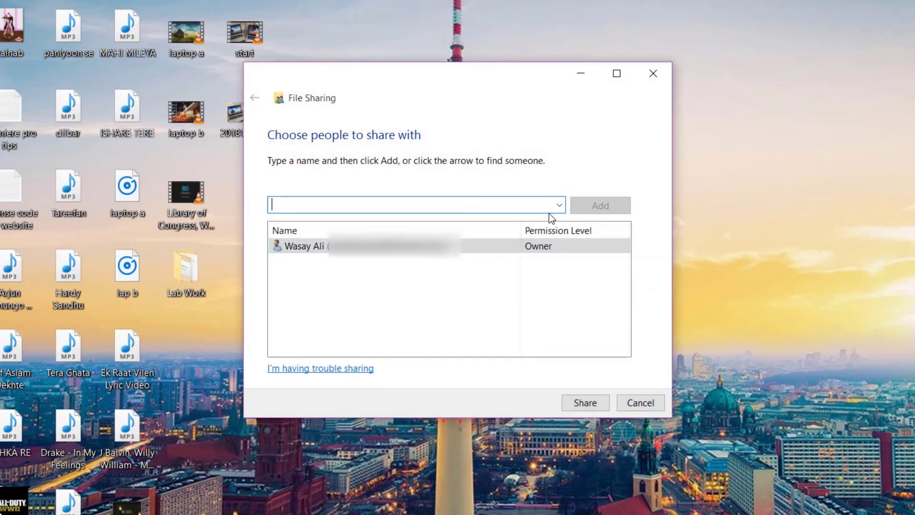
pyautogui.click(558, 205)
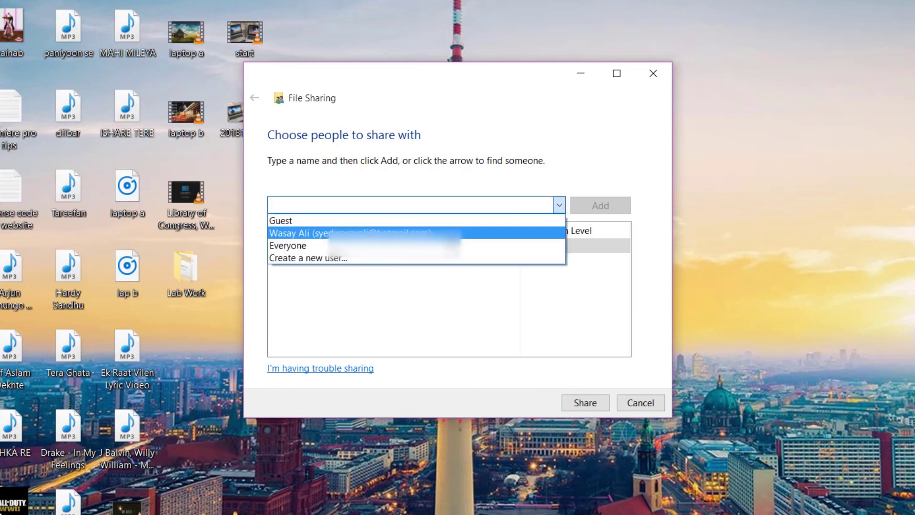
pyautogui.click(418, 251)
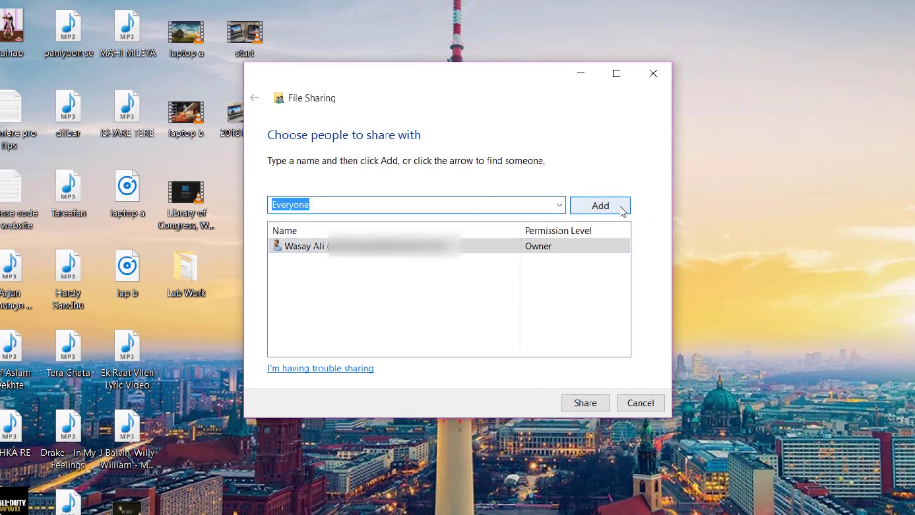
pyautogui.click(620, 206)
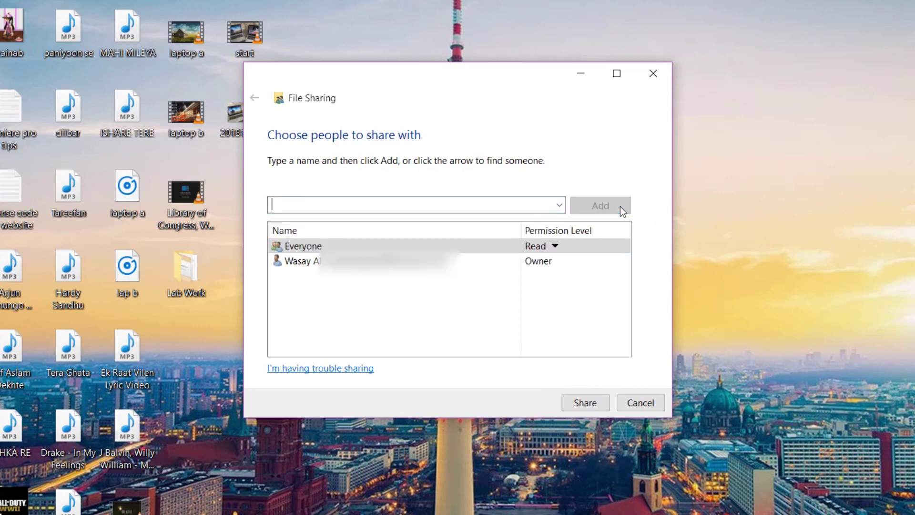
pyautogui.click(576, 405)
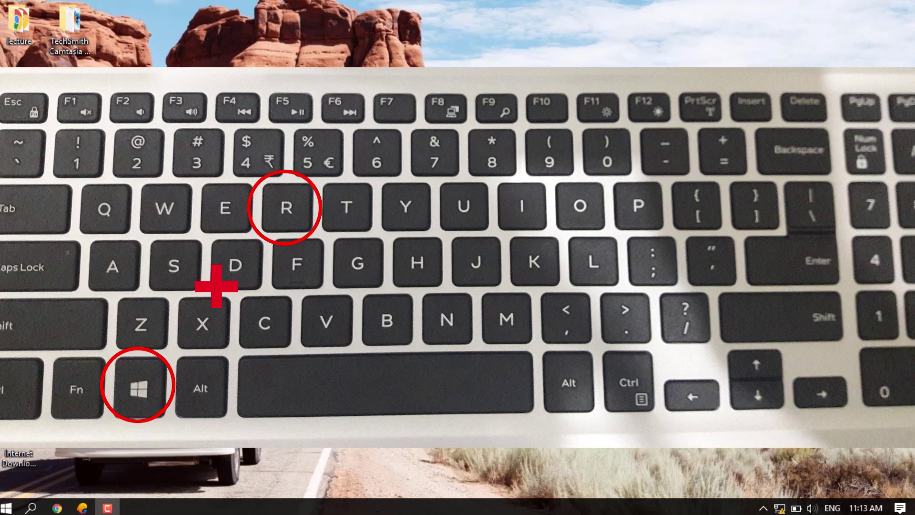
# Step: Run \\192.168.1.1 from the Run box to reach the other laptop
pyautogui.press('super+r')
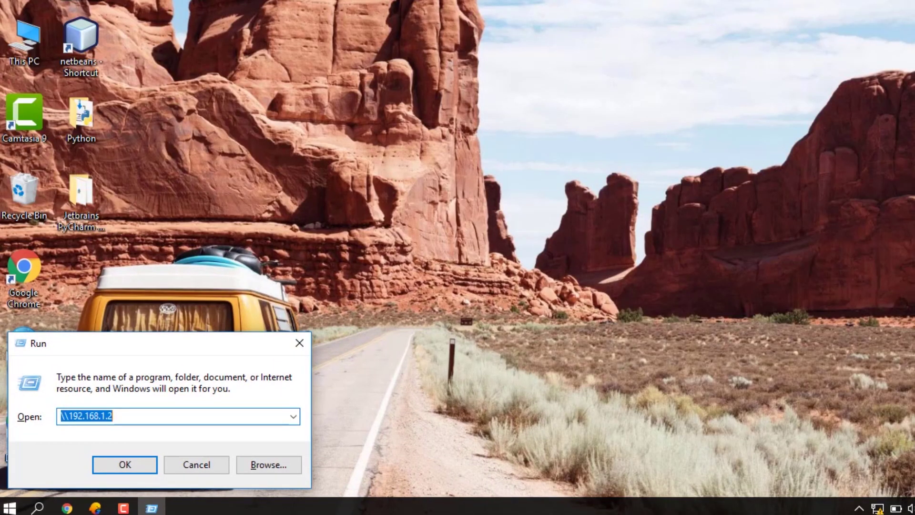
pyautogui.press('BackSpace')
pyautogui.write('\\\\')
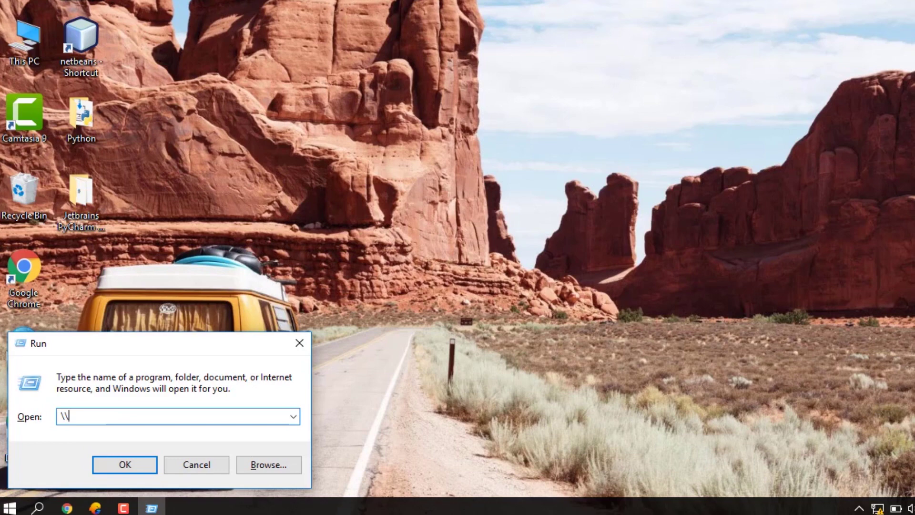
pyautogui.write('192.168.')
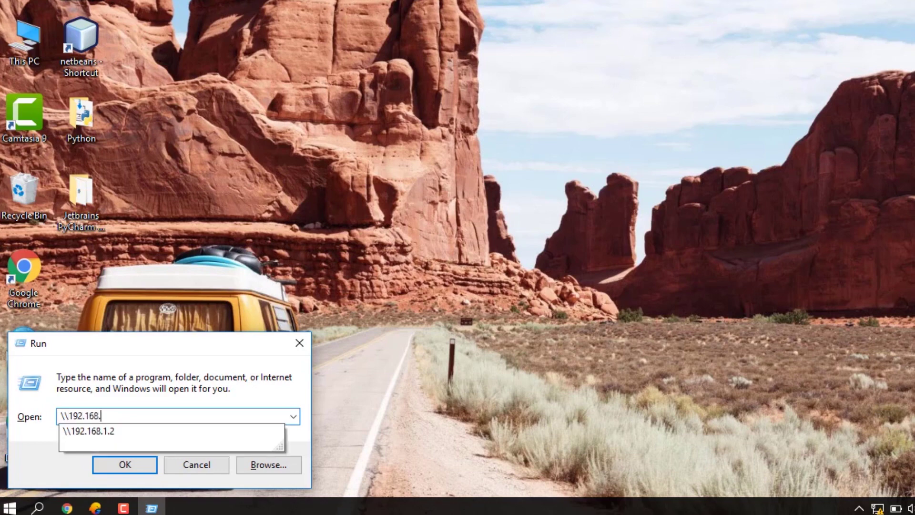
pyautogui.write('1.1')
pyautogui.press('Return')
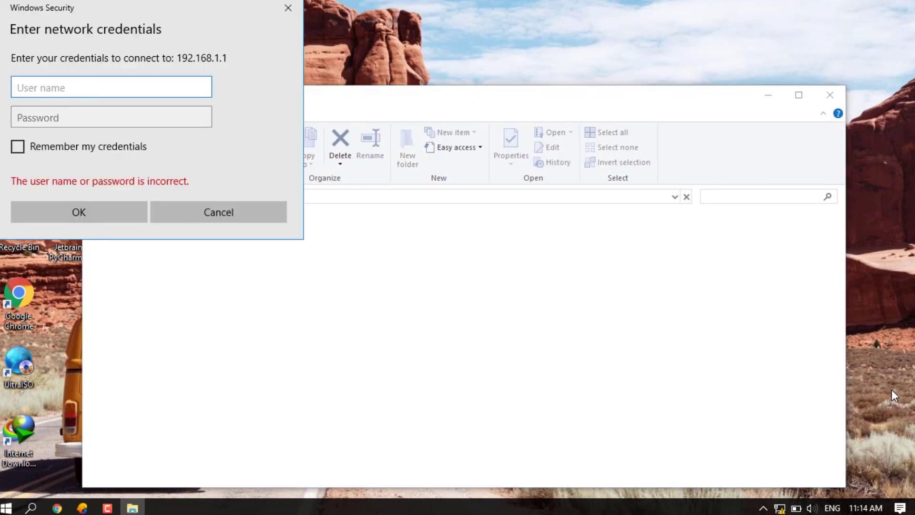
# Step: Enter the network user name for 192.168.1.1 and open the empty folder area's options
pyautogui.write('admin')
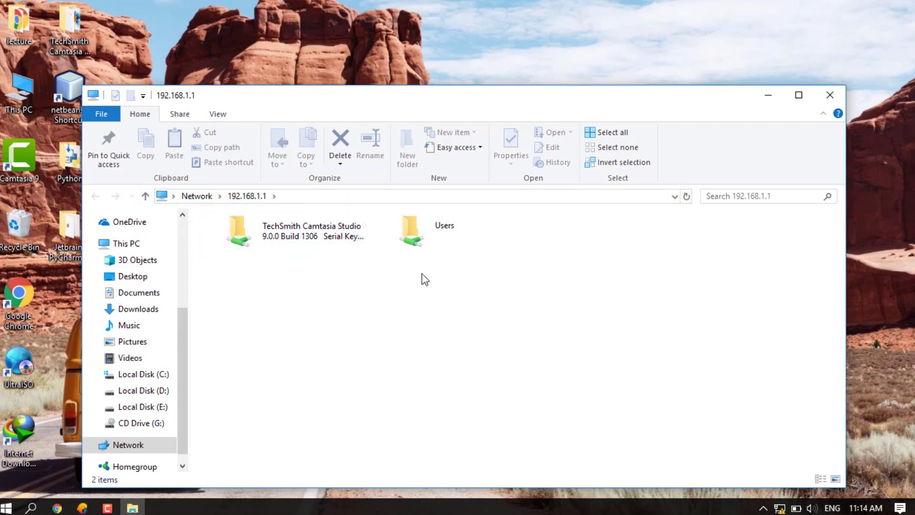
pyautogui.rightClick(425, 279)
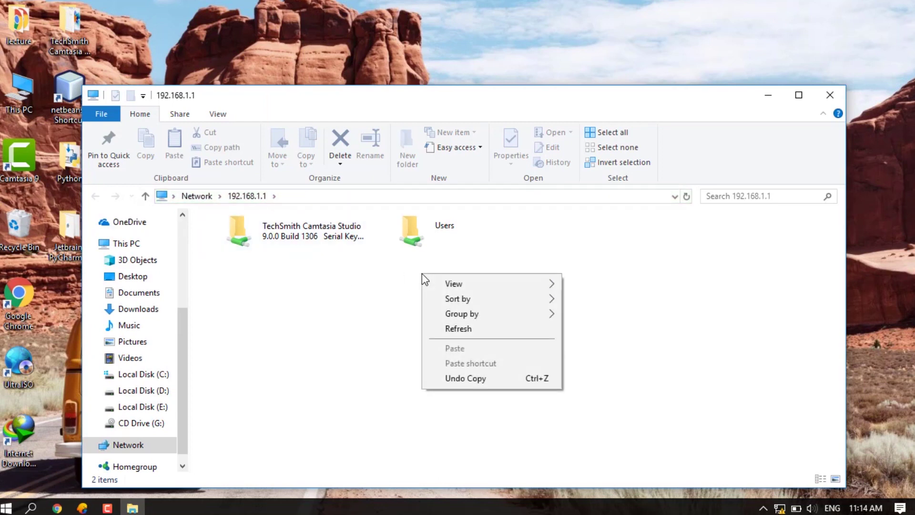
# Step: Refresh the list of shared folders on 192.168.1.1
pyautogui.click(492, 335)
pyautogui.rightClick(492, 335)
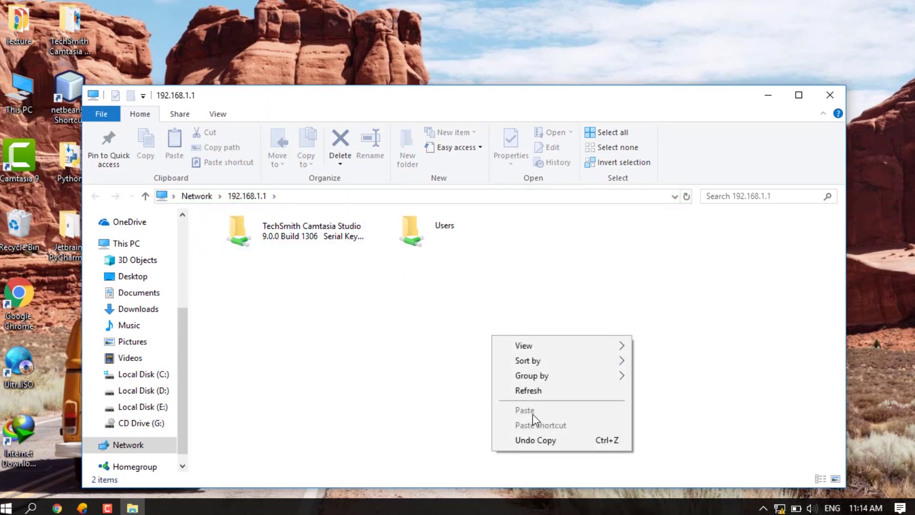
pyautogui.click(528, 394)
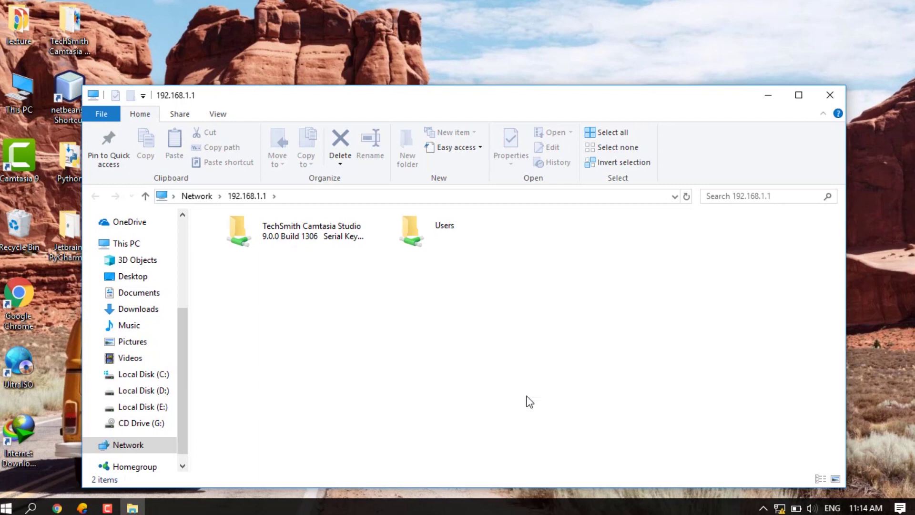
# Step: Browse through Users and the user's home folder to the remote Desktop folder
pyautogui.doubleClick(433, 227)
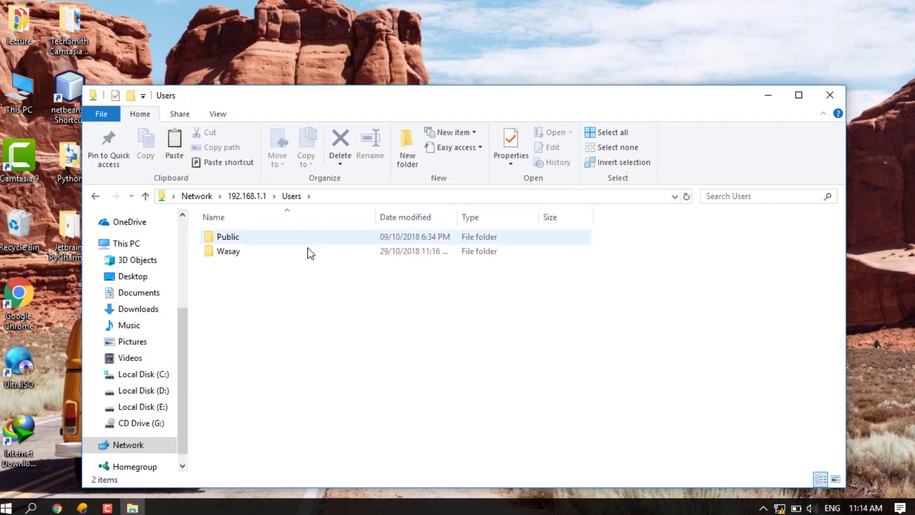
pyautogui.doubleClick(308, 252)
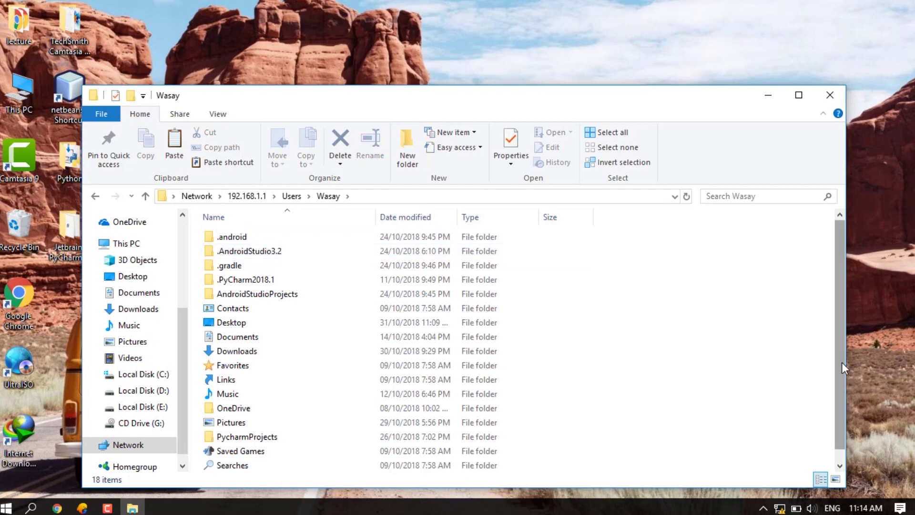
pyautogui.moveTo(841, 366); pyautogui.dragTo(836, 414)
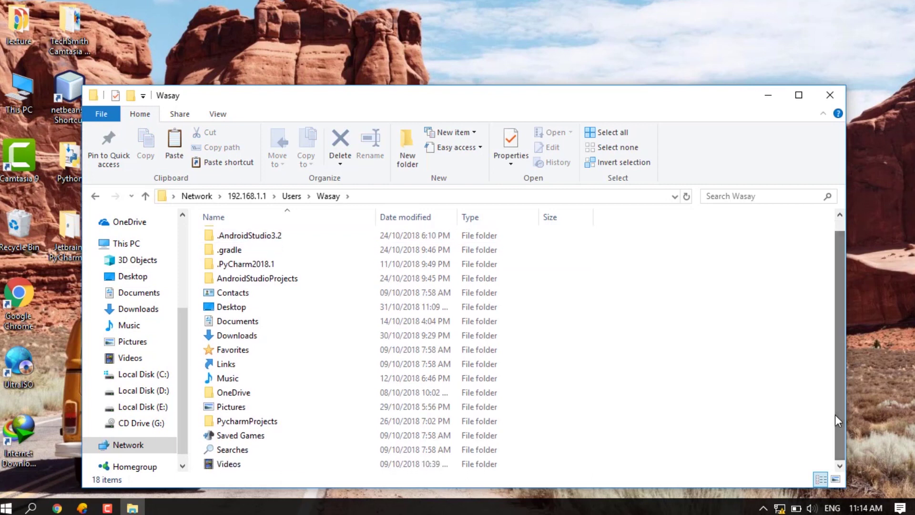
pyautogui.click(96, 196)
pyautogui.click(97, 197)
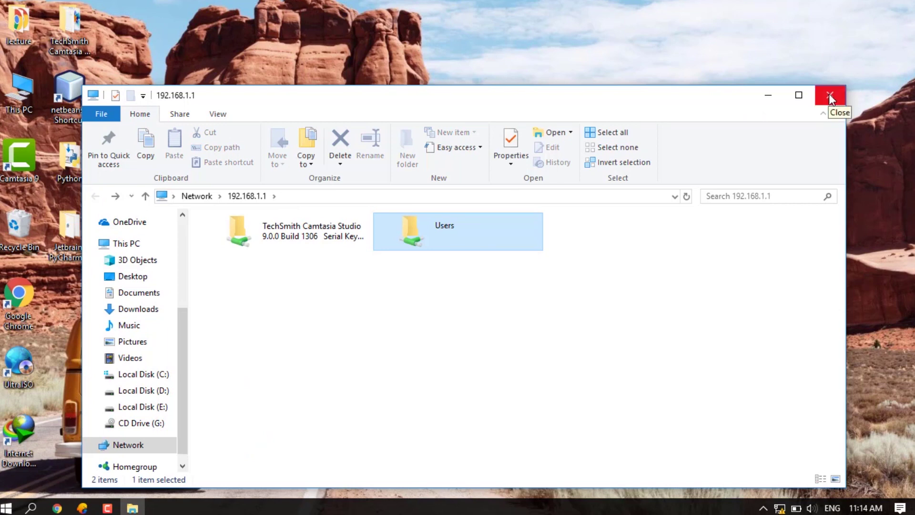
pyautogui.doubleClick(435, 238)
pyautogui.doubleClick(320, 252)
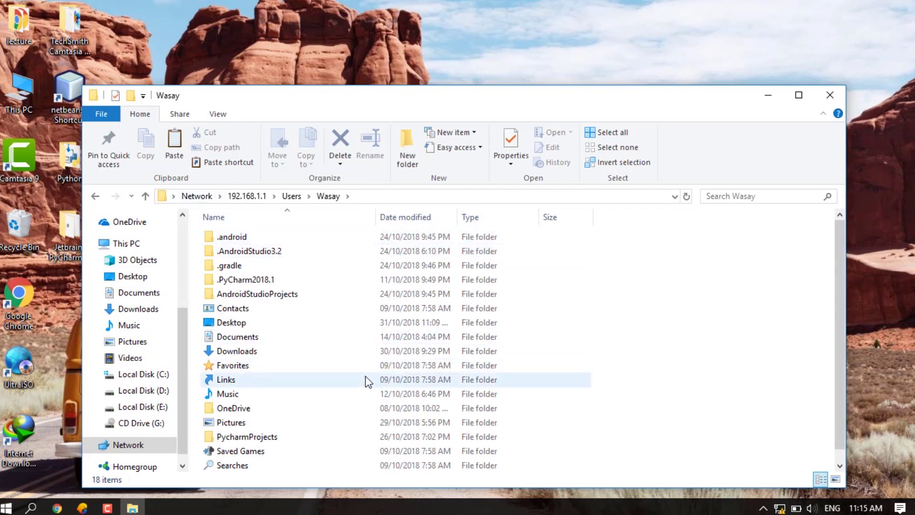
pyautogui.press('d')
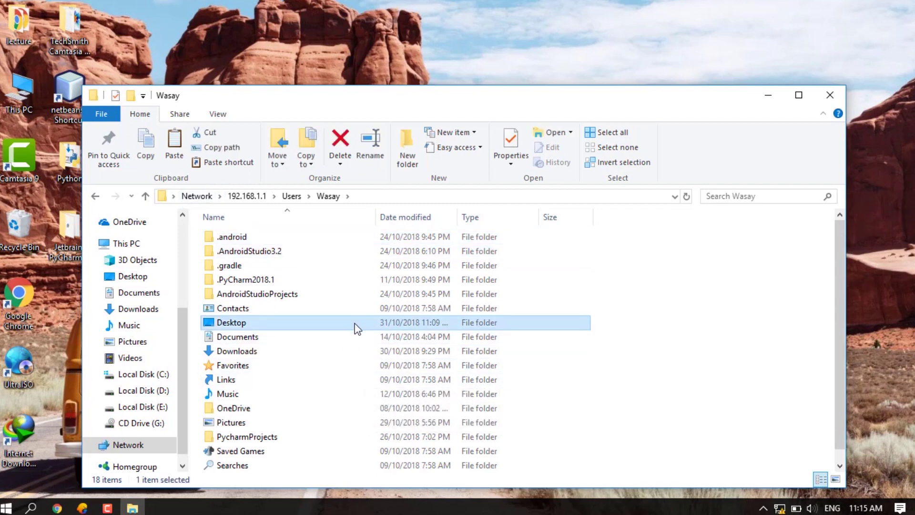
pyautogui.doubleClick(358, 329)
# Step: Copy Lab Work from the remote Desktop, paste it onto the local desktop, and minimize Explorer
pyautogui.click(265, 232)
pyautogui.rightClick(265, 232)
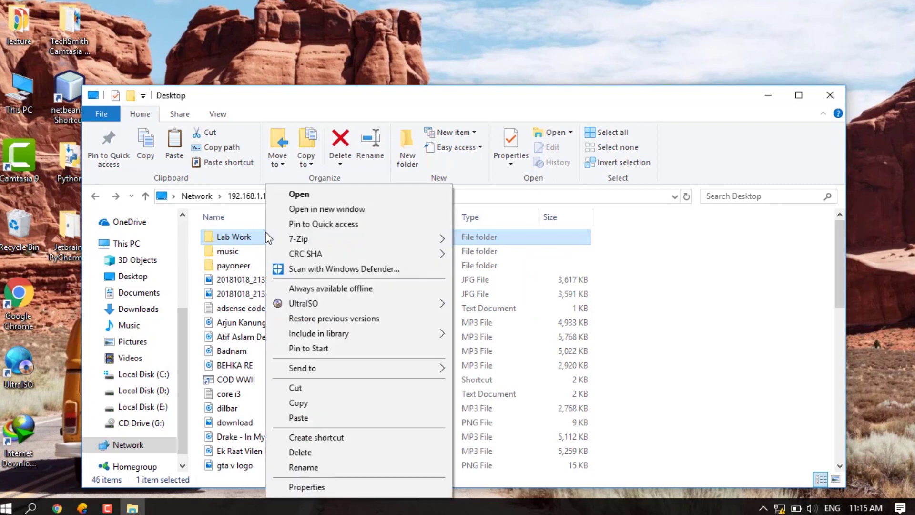
pyautogui.click(312, 404)
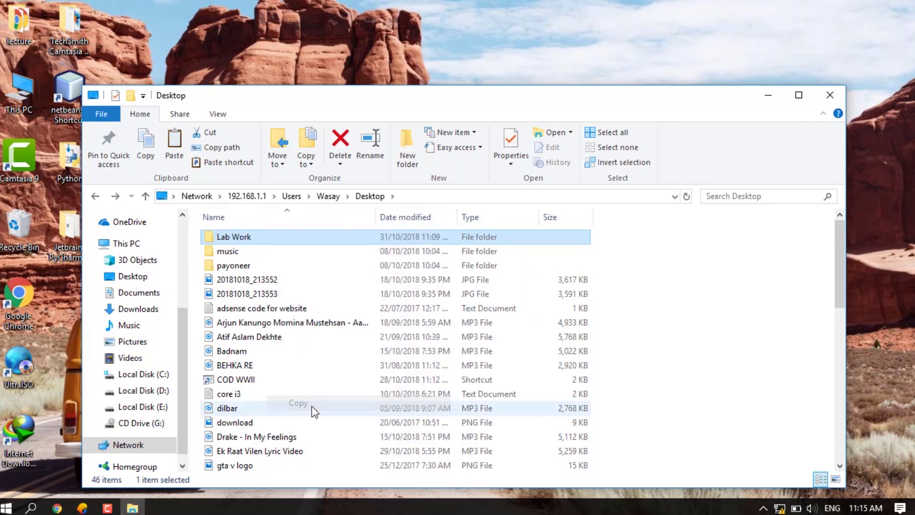
pyautogui.rightClick(342, 22)
pyautogui.click(399, 81)
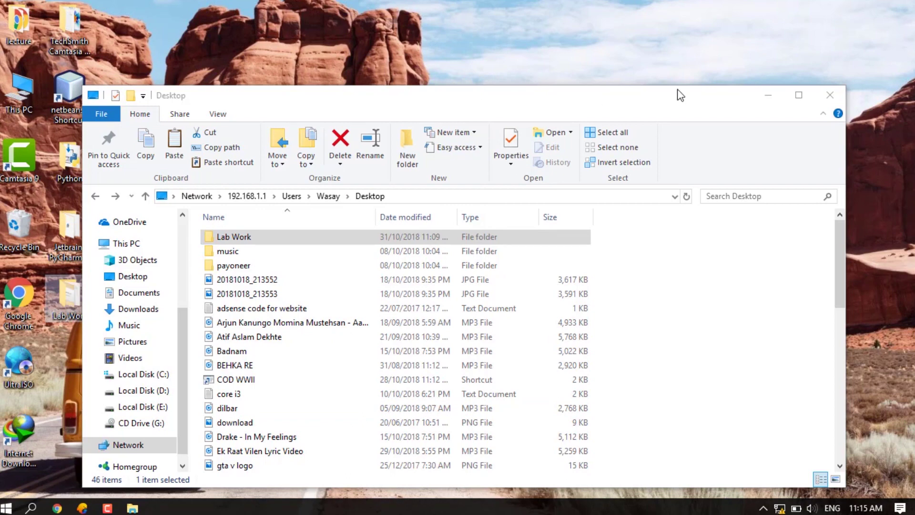
pyautogui.click(771, 92)
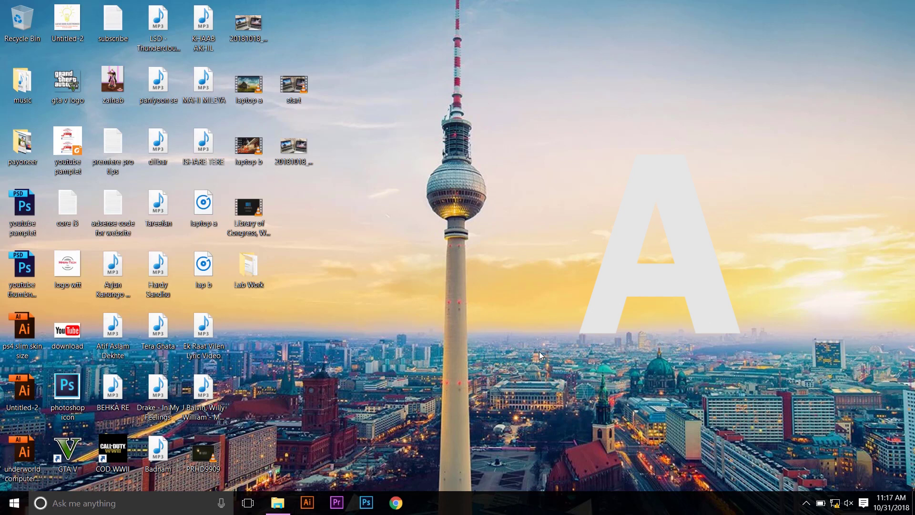
# Step: Open \\192.168.1.2 from the Run box and maximize the Explorer window
pyautogui.press('super+r')
pyautogui.write('\\192.168.1.2')
pyautogui.press('Return')
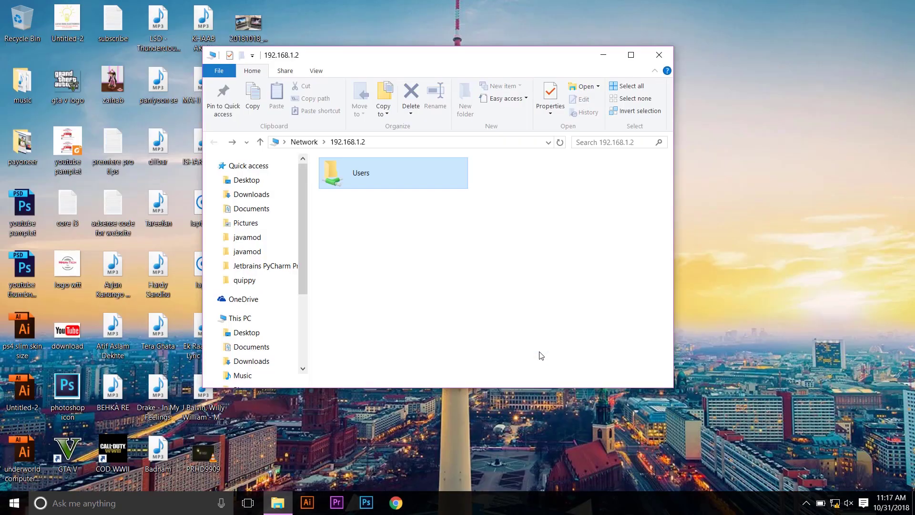
pyautogui.click(626, 62)
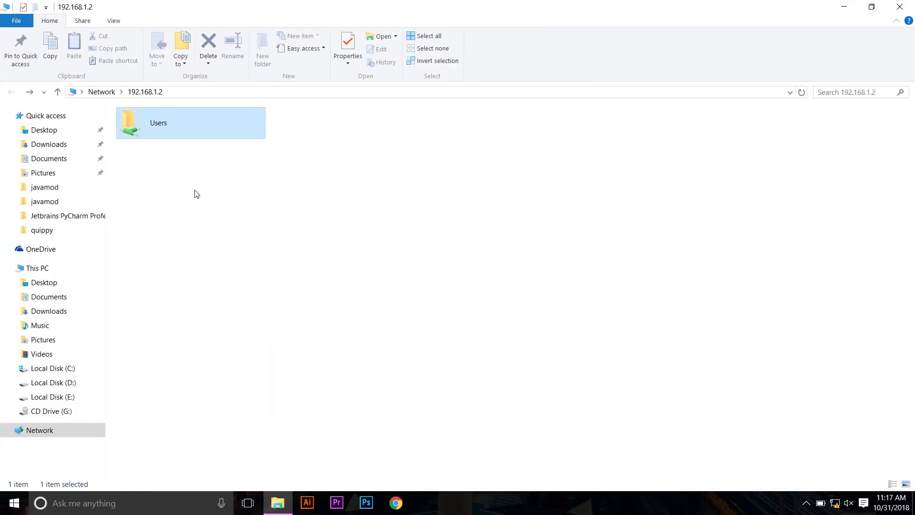
# Step: Browse Users > home folder > Desktop on 192.168.1.2 and copy the lecture folder
pyautogui.doubleClick(204, 131)
pyautogui.doubleClick(153, 146)
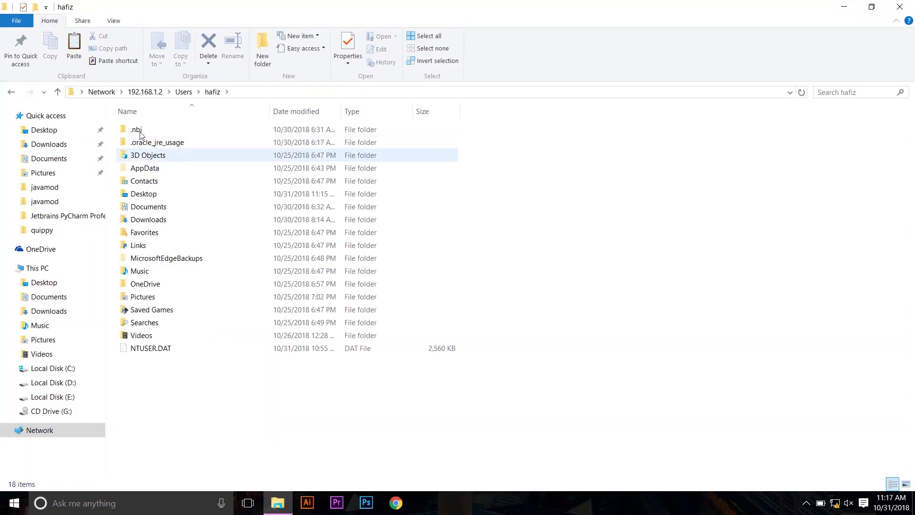
pyautogui.doubleClick(153, 195)
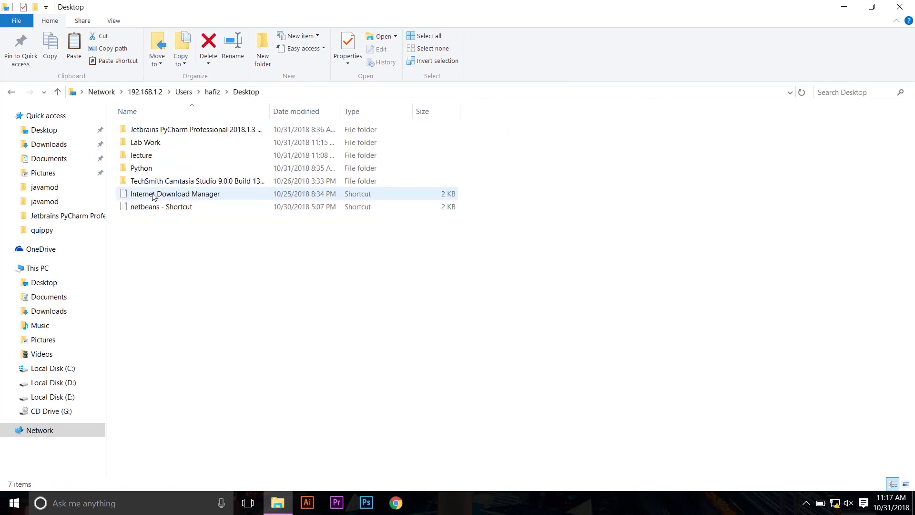
pyautogui.click(153, 144)
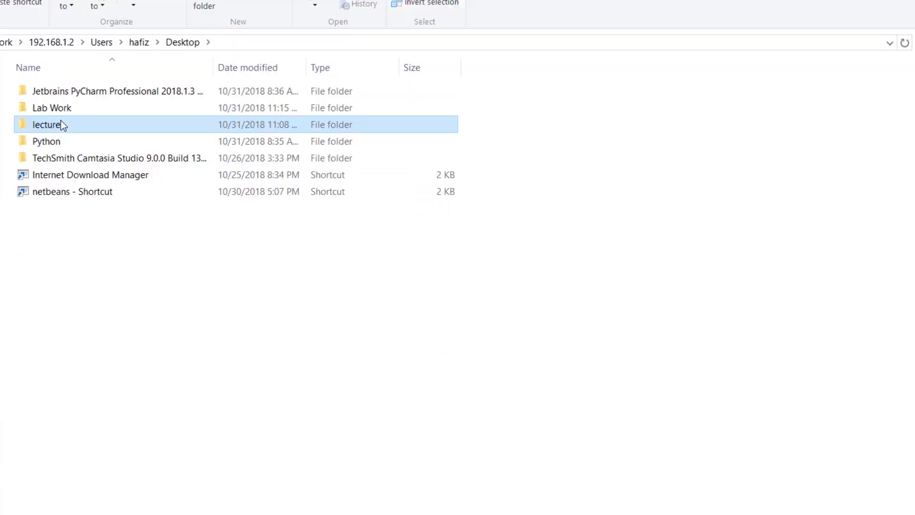
pyautogui.rightClick(153, 155)
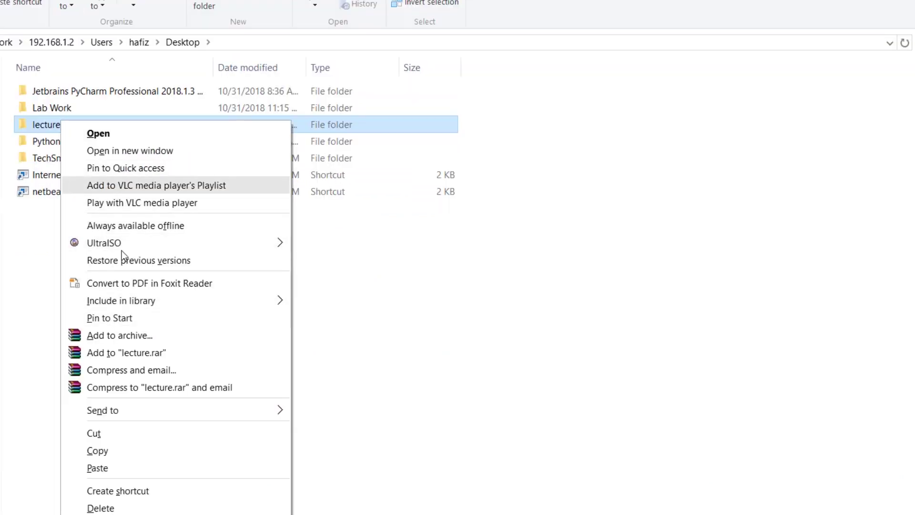
pyautogui.click(99, 455)
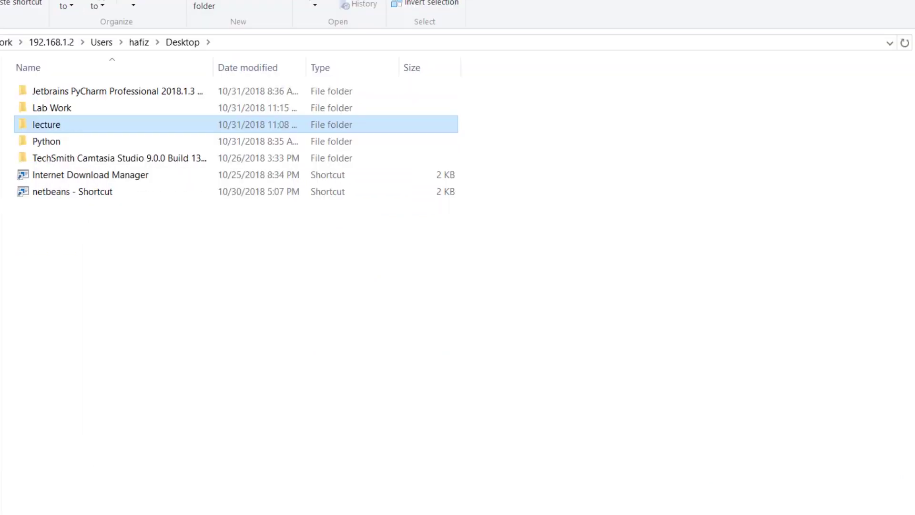
pyautogui.press('super+d')
# Step: Paste the copied lecture folder onto an empty spot of the desktop
pyautogui.rightClick(486, 81)
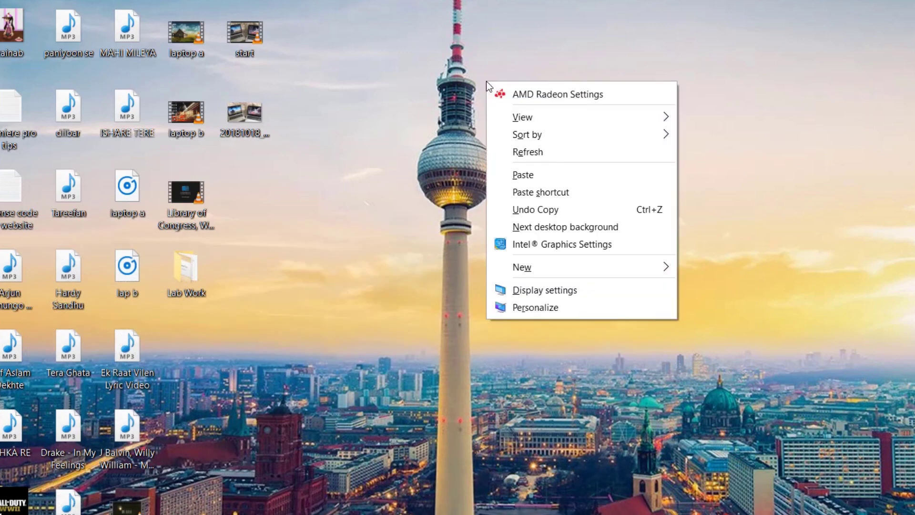
pyautogui.click(546, 178)
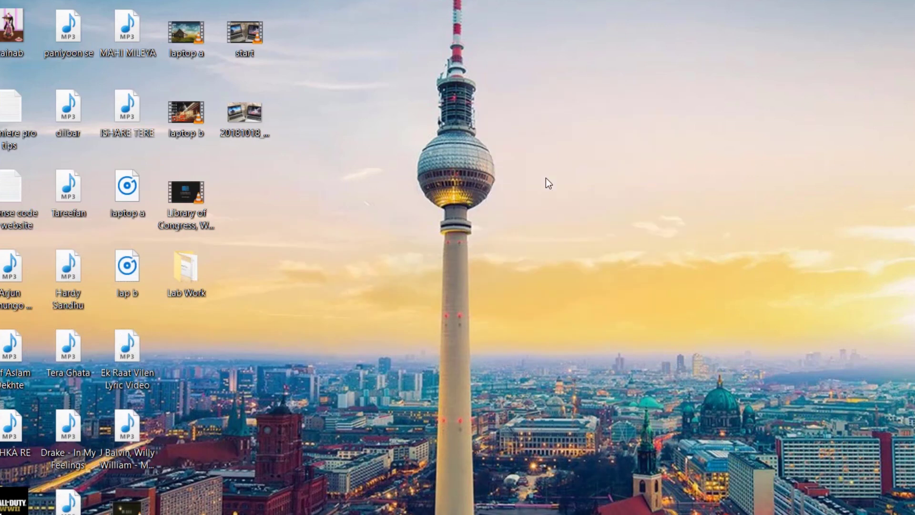